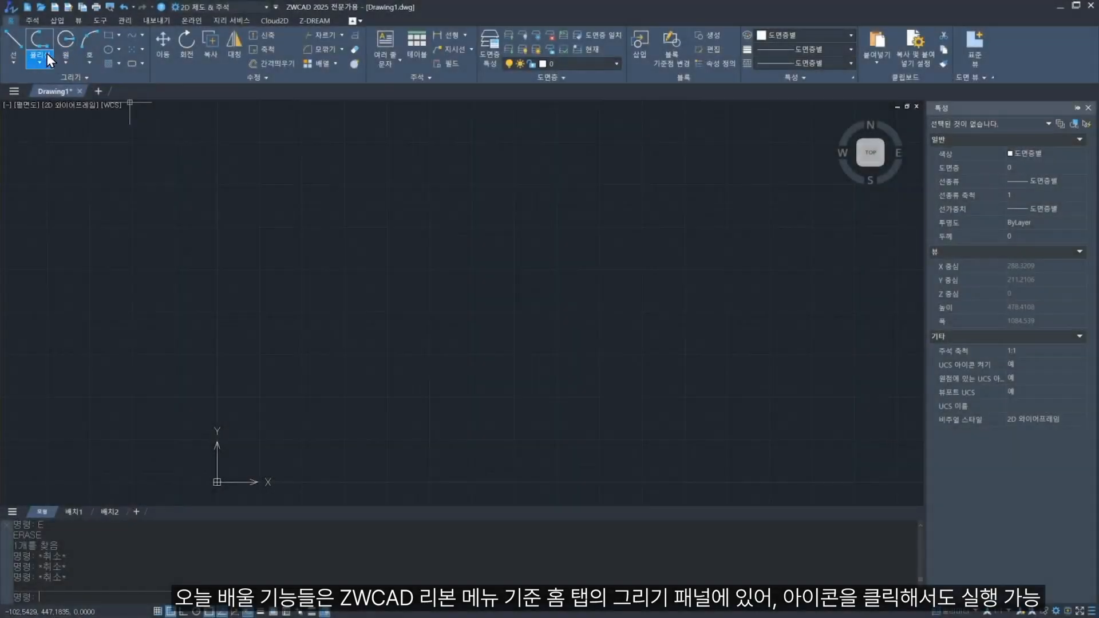
Draw a zigzag of three connected line segments in the upper part of the drawing area with the Line command.
click(63, 76)
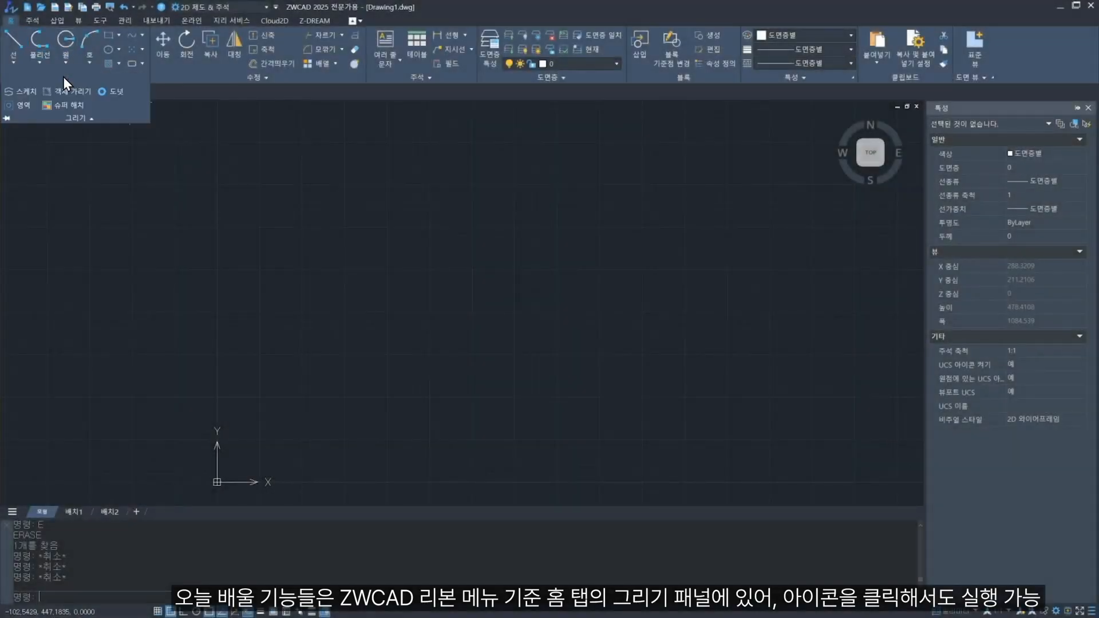
click(13, 61)
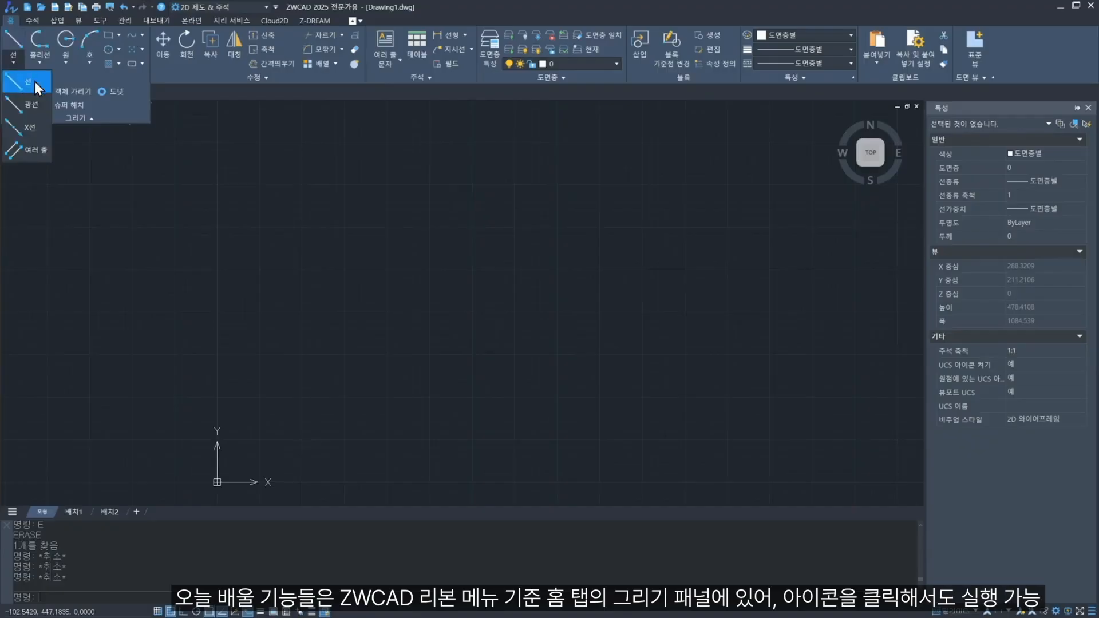
click(283, 240)
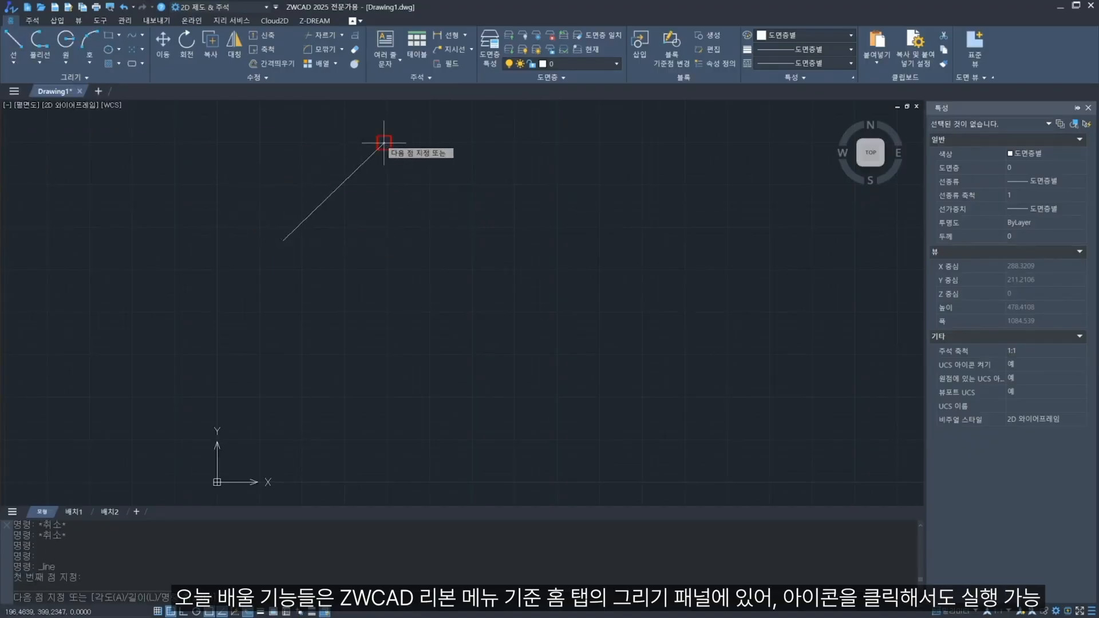
click(384, 143)
click(467, 246)
click(549, 148)
key(Return)
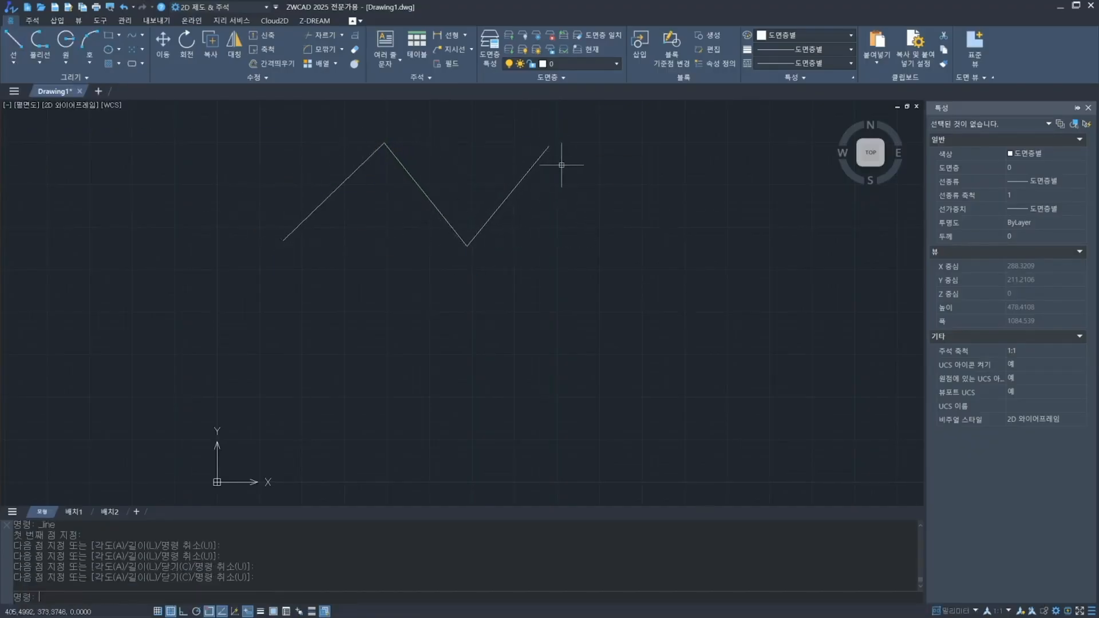
Draw a three-segment zigzag polyline directly below the line zigzag.
click(40, 43)
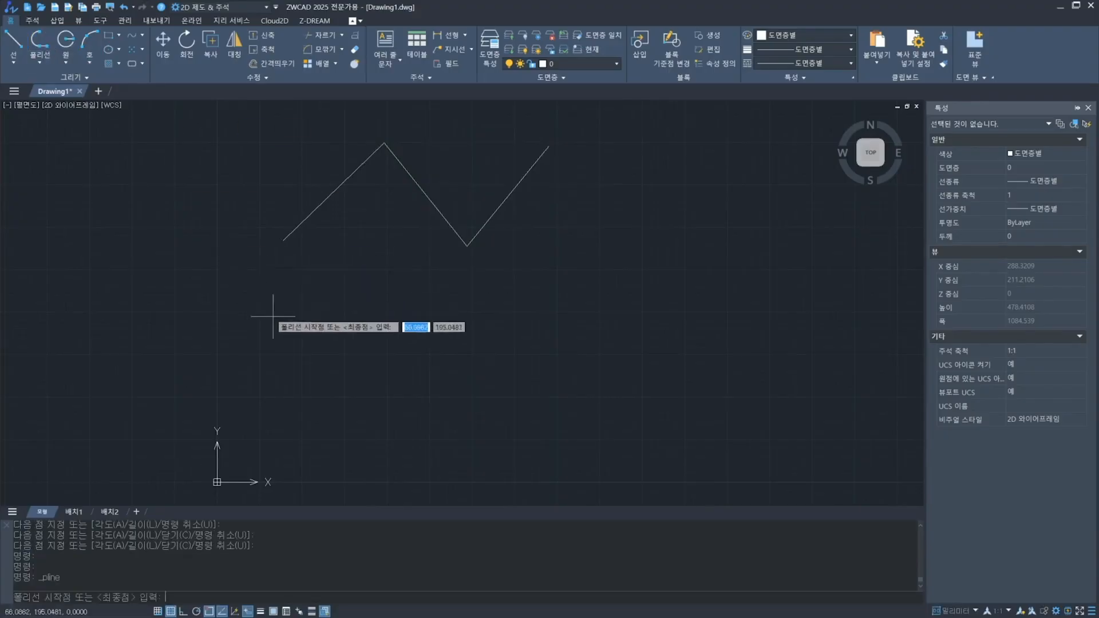
click(285, 323)
click(379, 239)
click(468, 358)
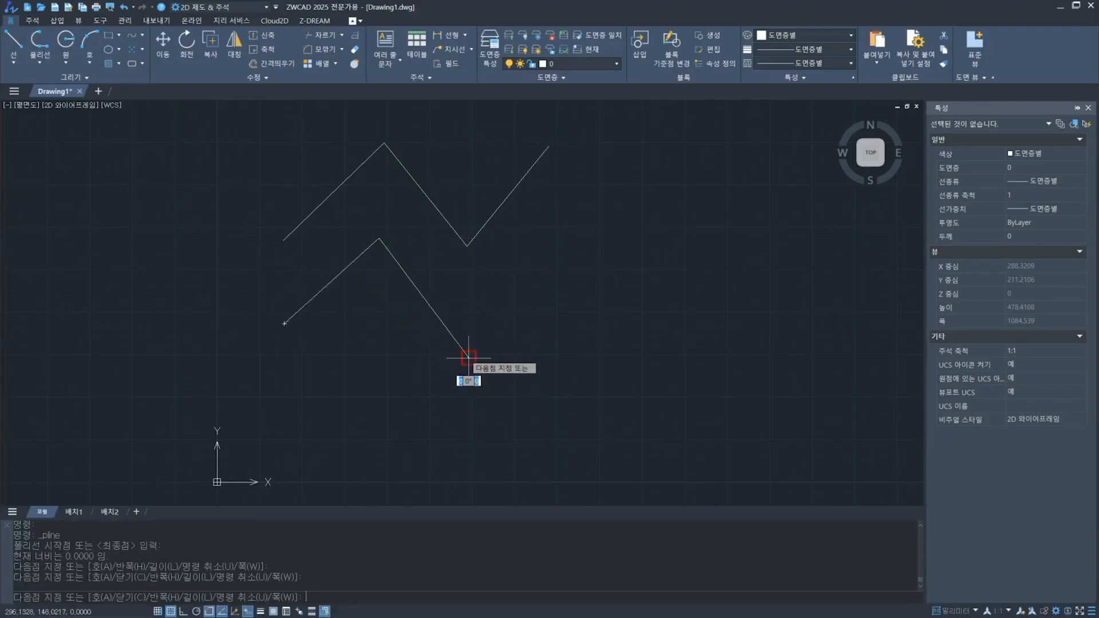
click(564, 245)
key(Return)
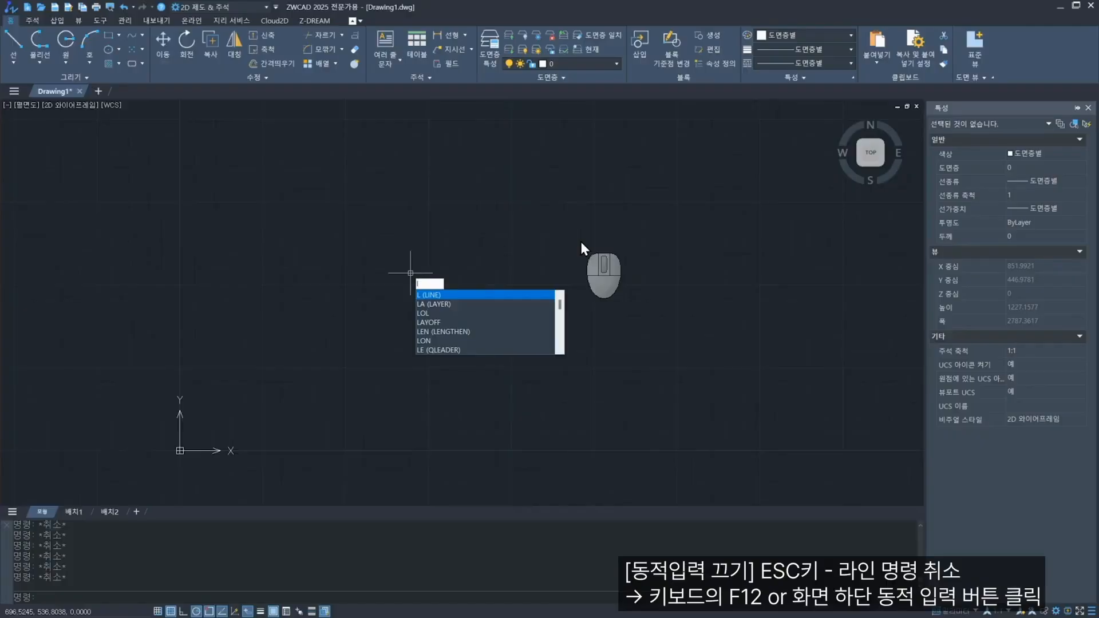
Cancel the pending command entry and turn off dynamic input.
key(Escape)
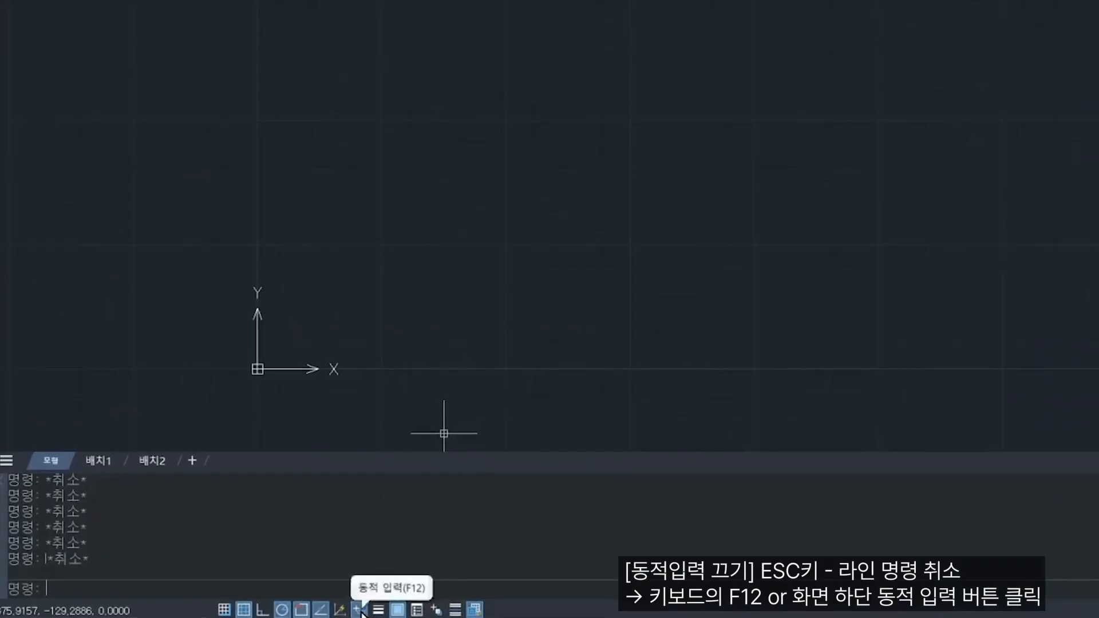
click(358, 611)
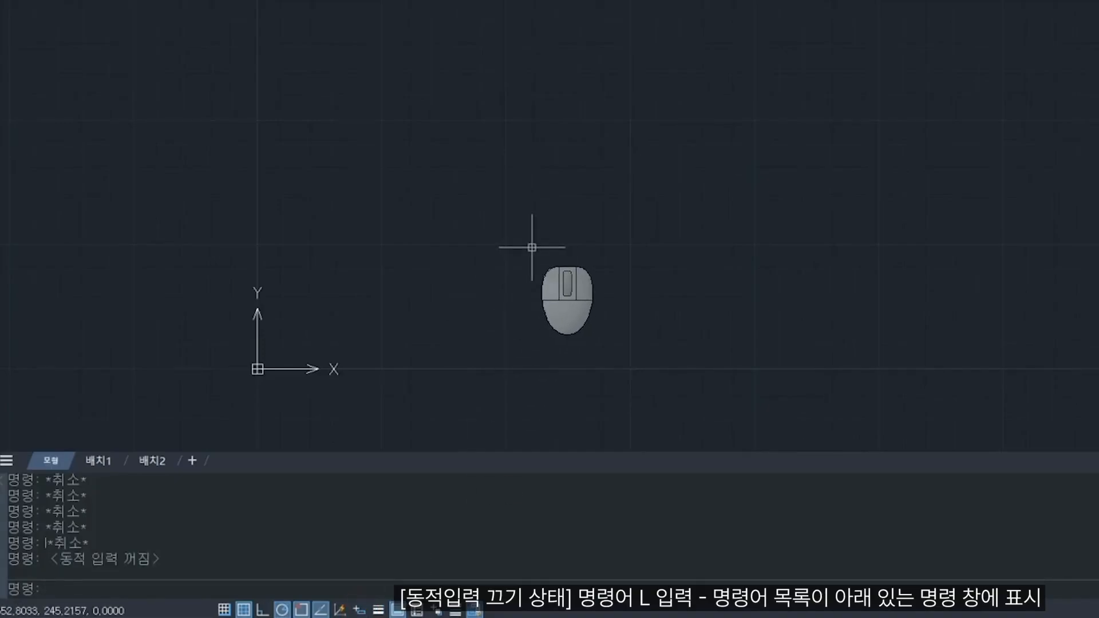
Draw the rectangle's lower edge with the Line command from absolute coordinates 50,50 to 200,50.
text(L)
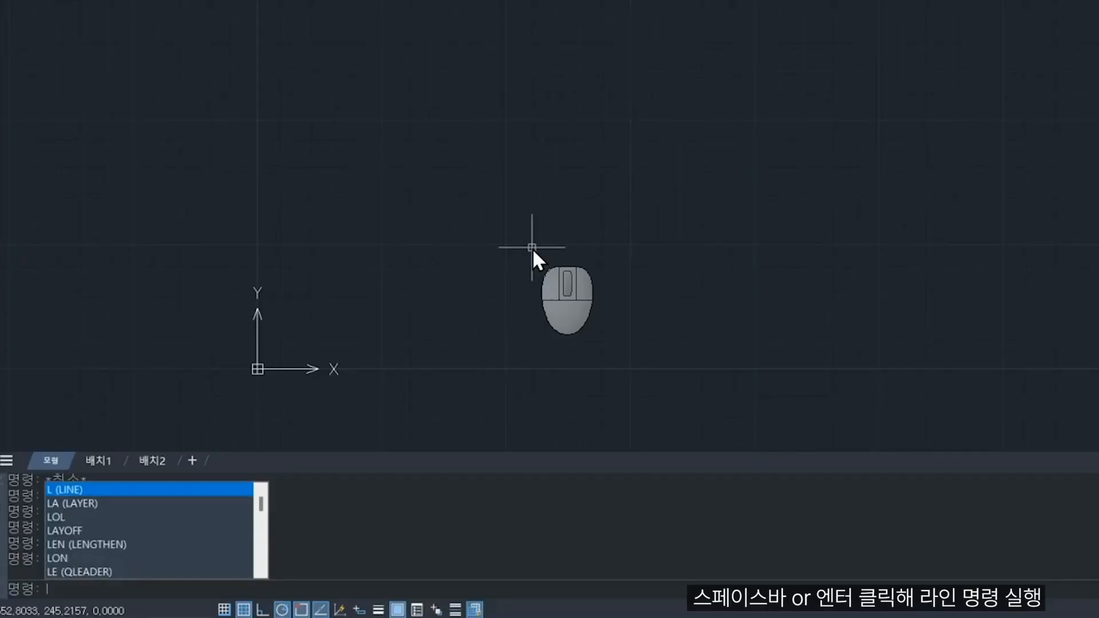
key(space)
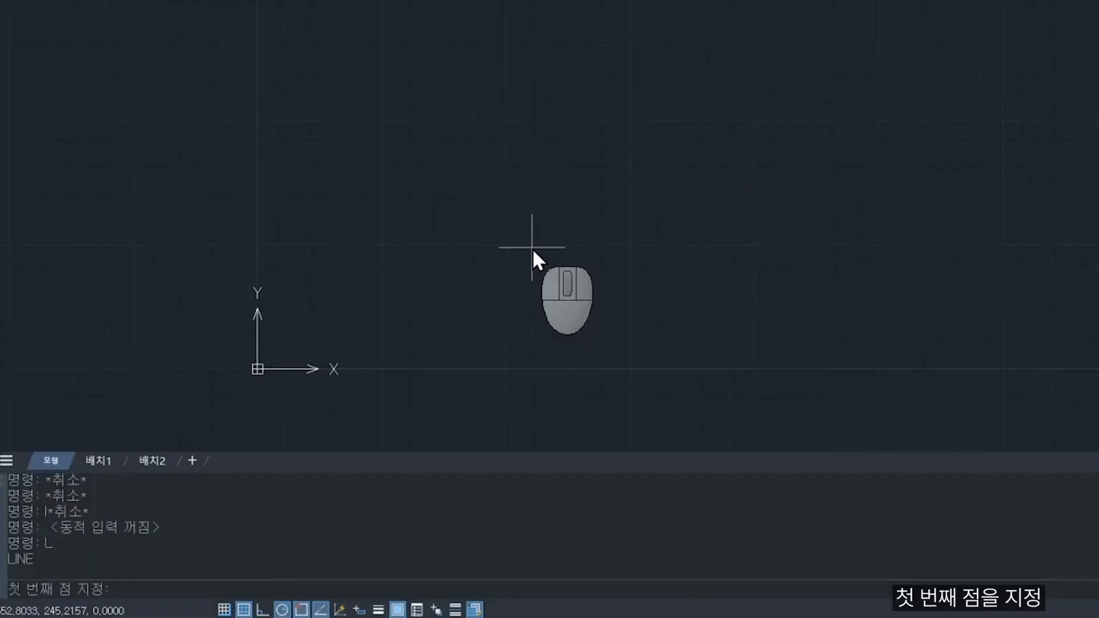
text(50,50)
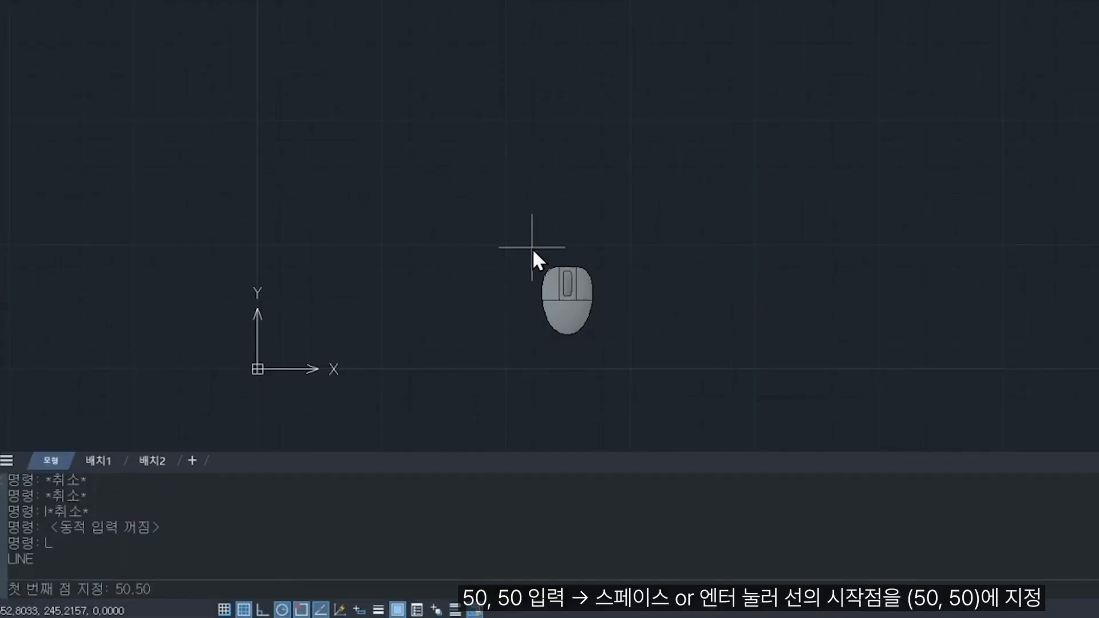
key(Return)
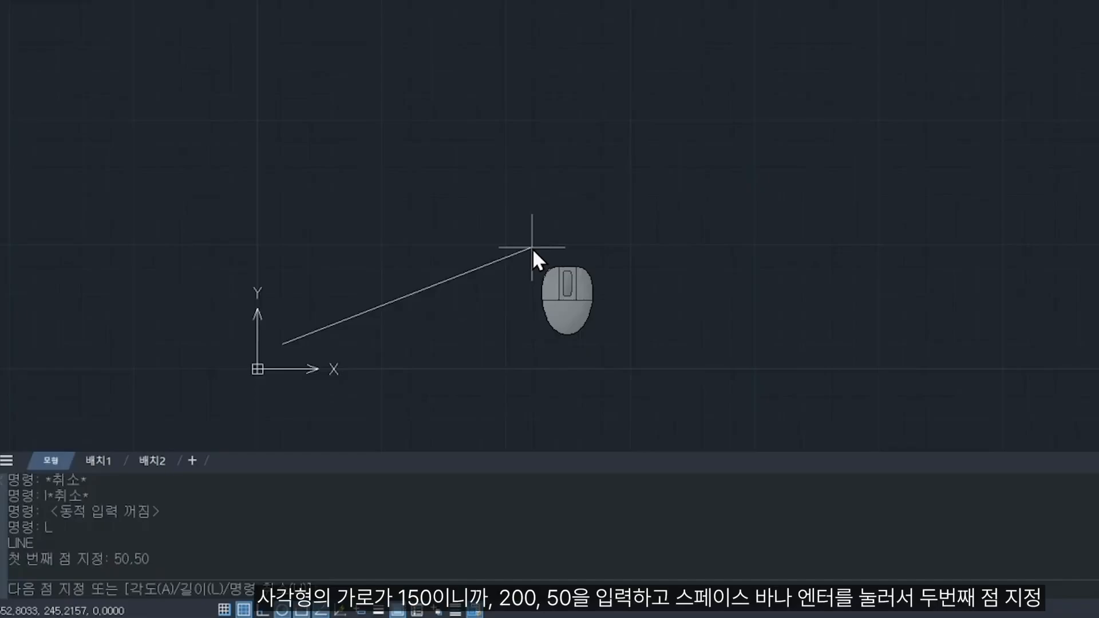
text(200,50)
key(Return)
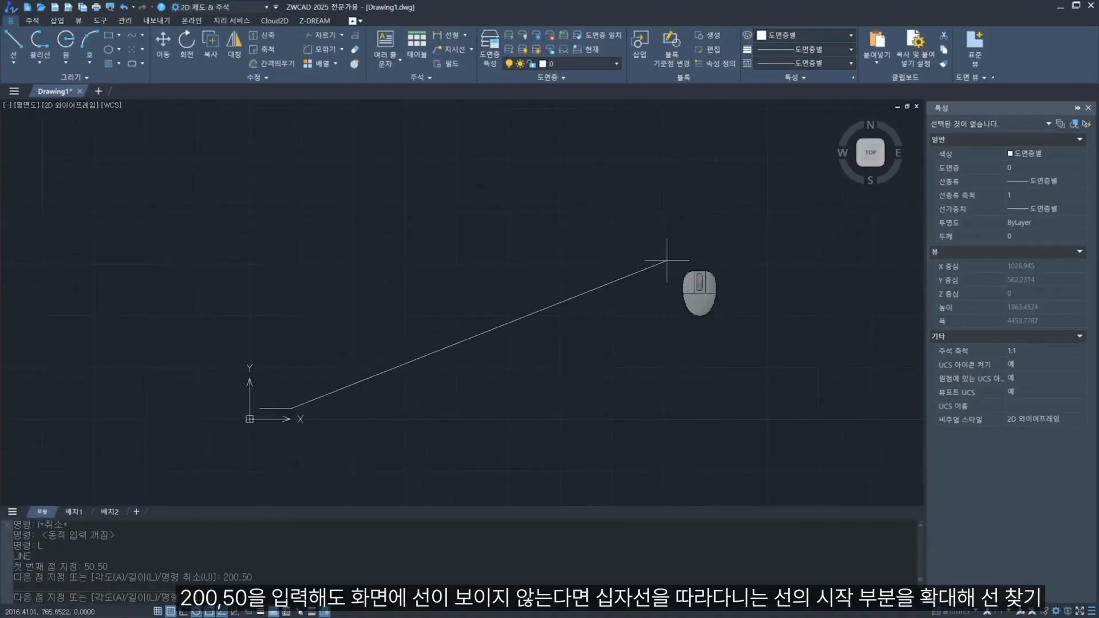
Continue the line through 200,150 and 50,150 to form the rectangle's vertical right edge and upper edge.
scroll(417, 368, down, 5)
middle_drag(555, 288, 248, 373)
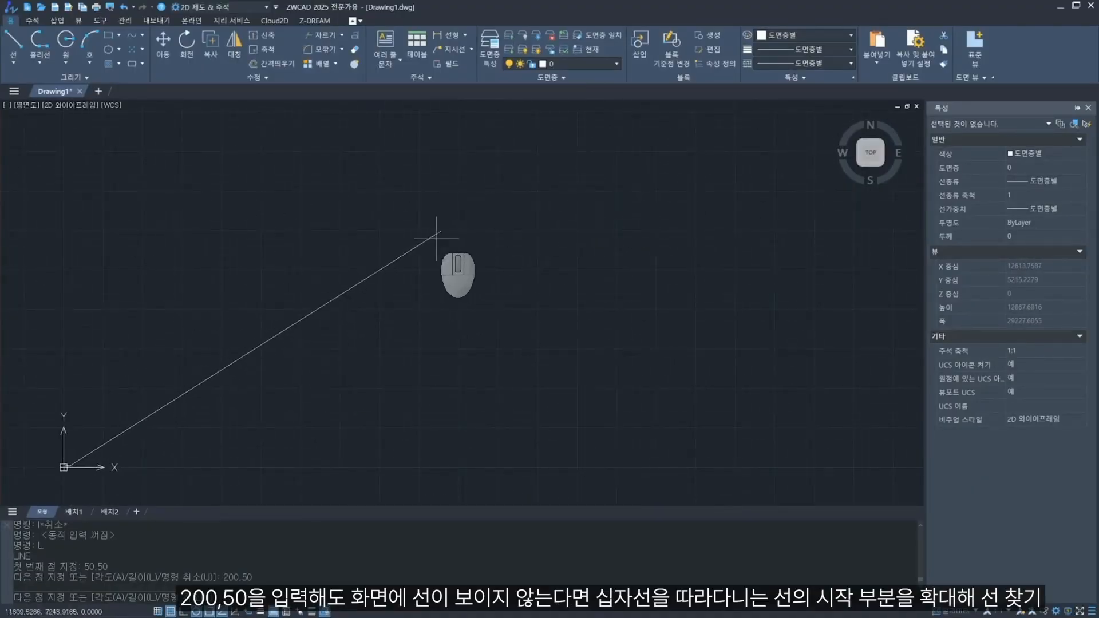
middle_drag(240, 389, 473, 237)
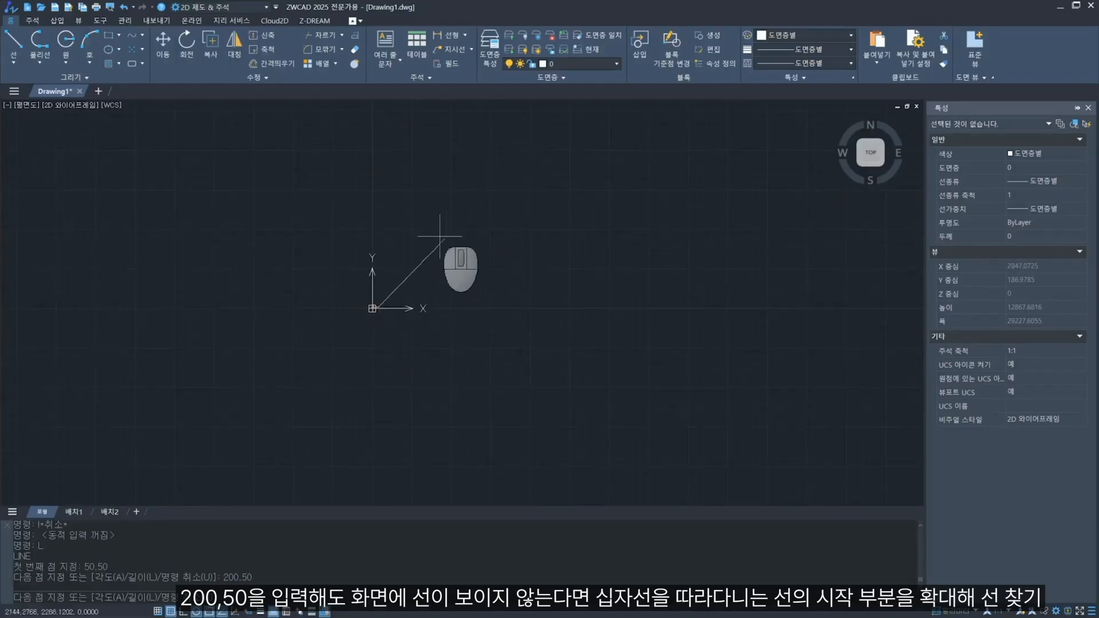
scroll(381, 307, up, 4)
scroll(364, 322, up, 10)
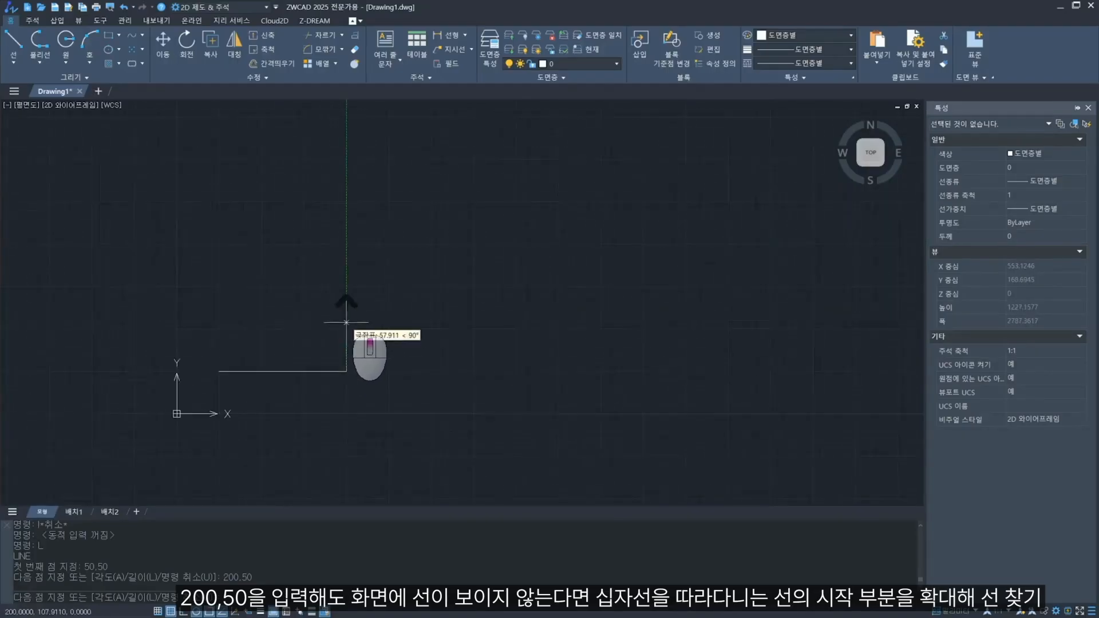
middle_drag(362, 248, 536, 202)
scroll(501, 269, up, 1)
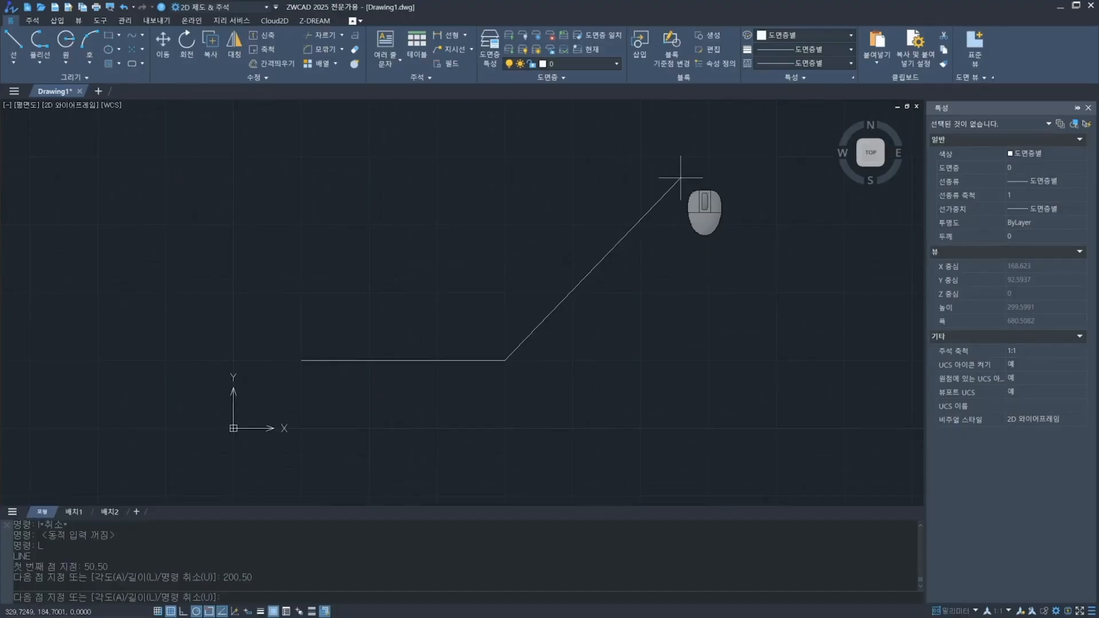
text(200,150)
key(Return)
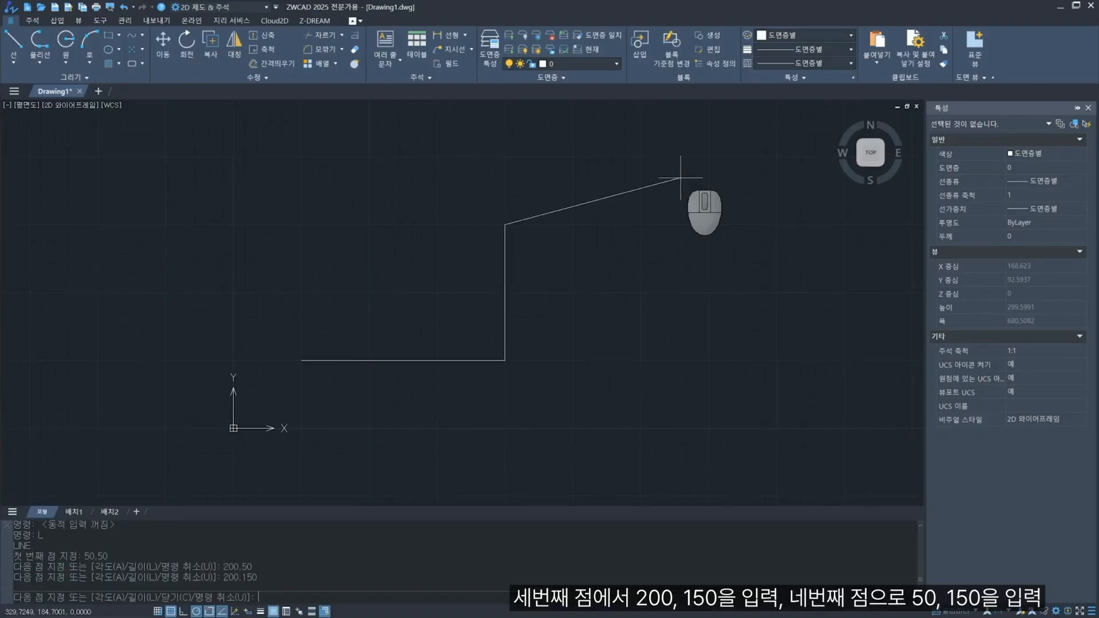
text(50,150)
key(Return)
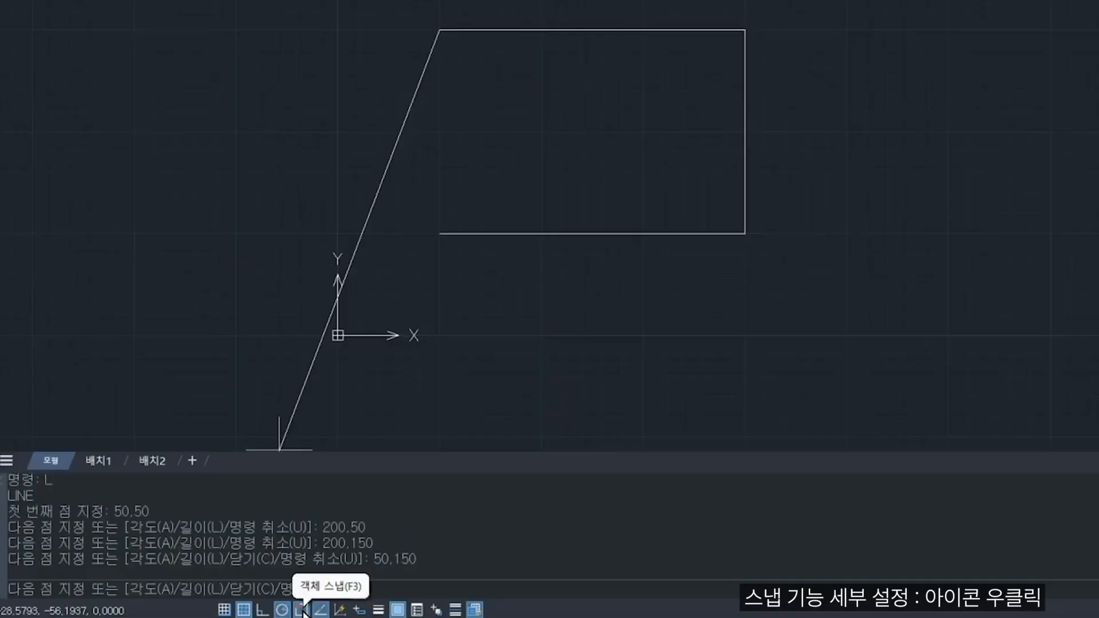
Enable the midpoint, geometric center, node, quadrant, insertion, perpendicular and tangent object snaps, then open the drafting settings and accept them.
right_click(301, 610)
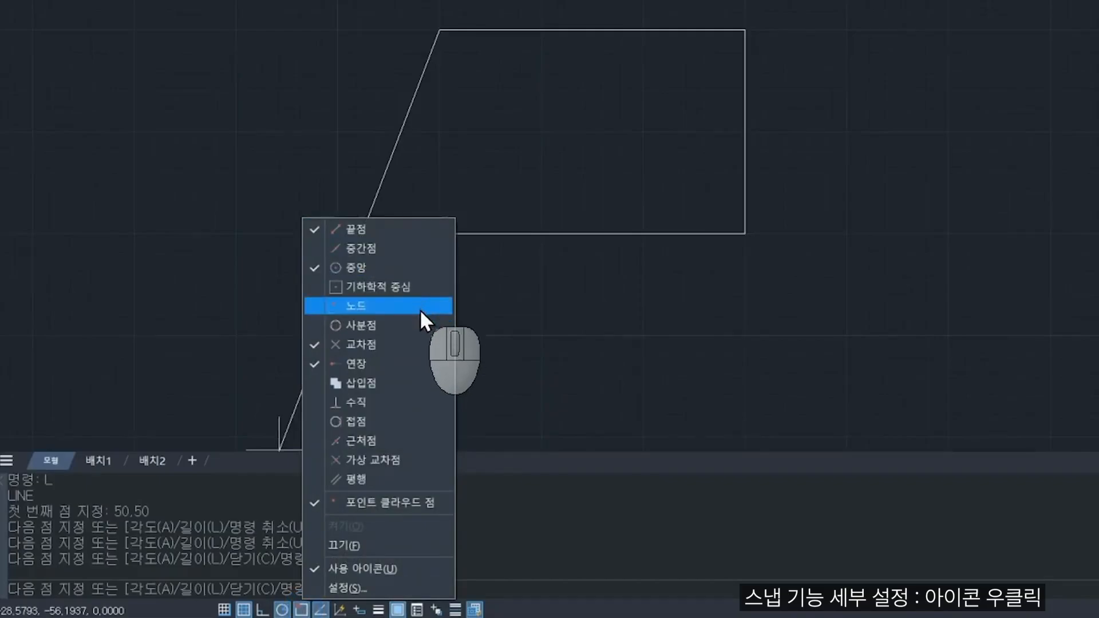
click(388, 249)
click(396, 290)
click(386, 304)
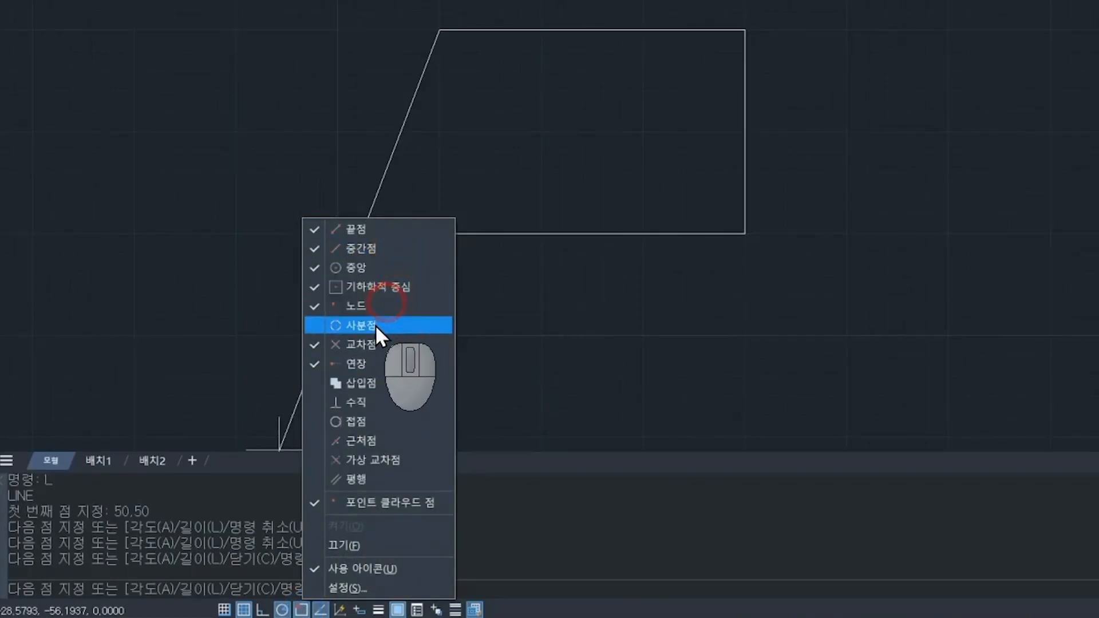
click(375, 325)
click(386, 383)
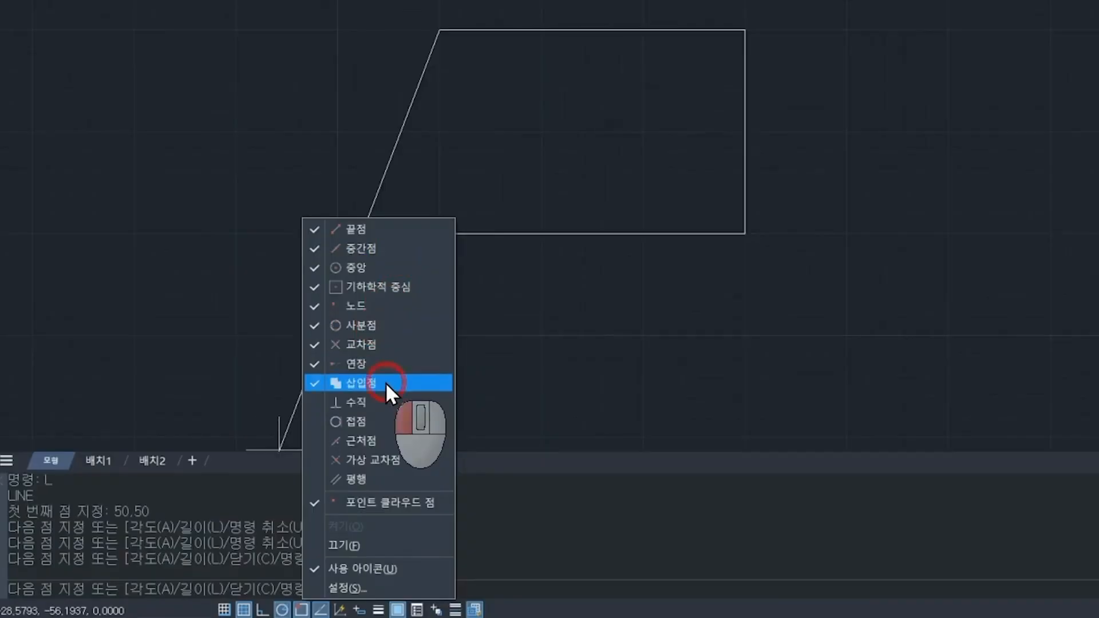
click(380, 403)
click(379, 422)
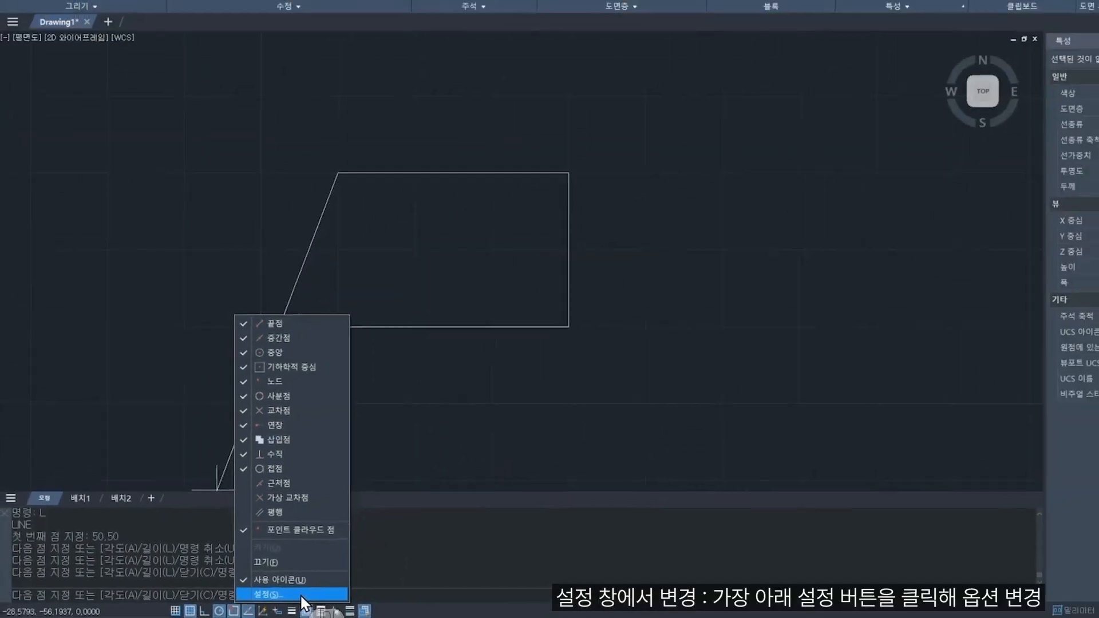
click(300, 593)
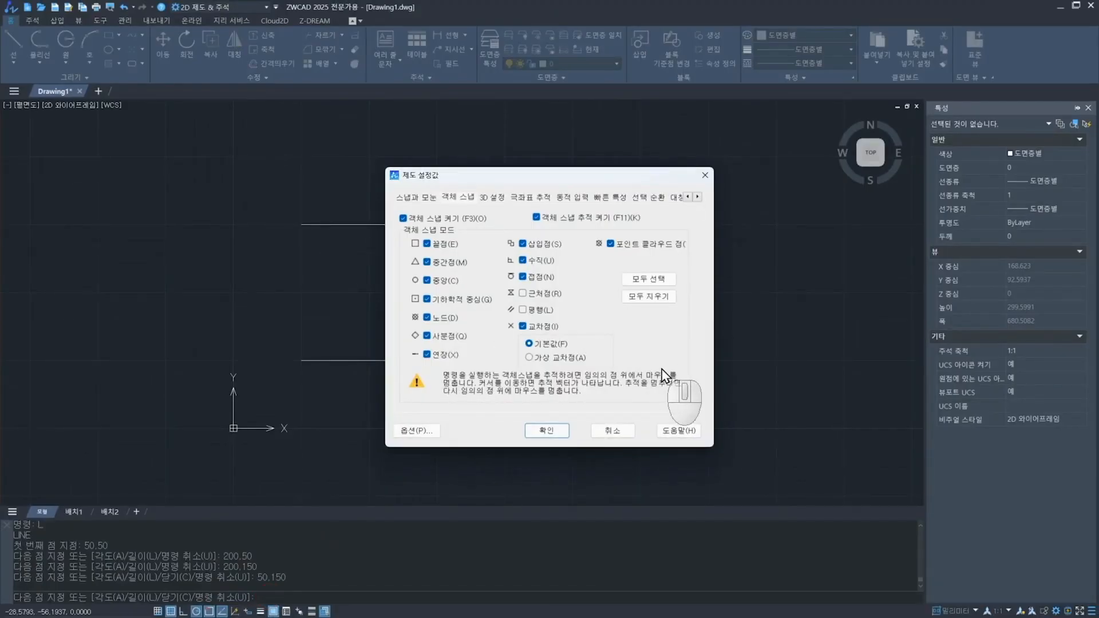
click(545, 430)
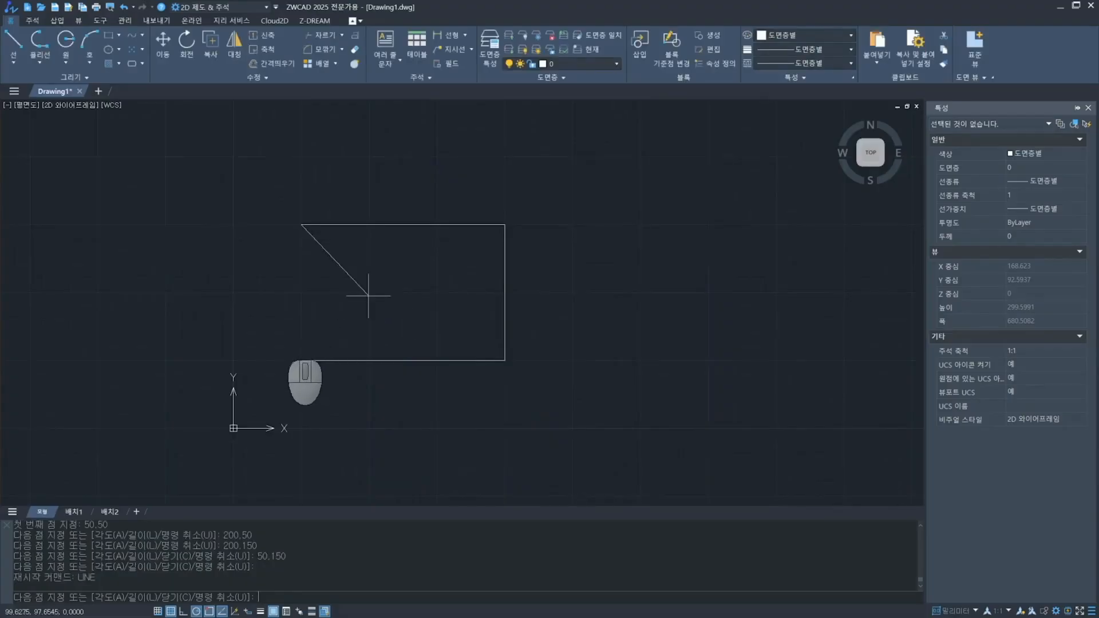
Close the rectangle by snapping the last segment to the starting endpoint at 50,50, and end the Line command.
click(301, 360)
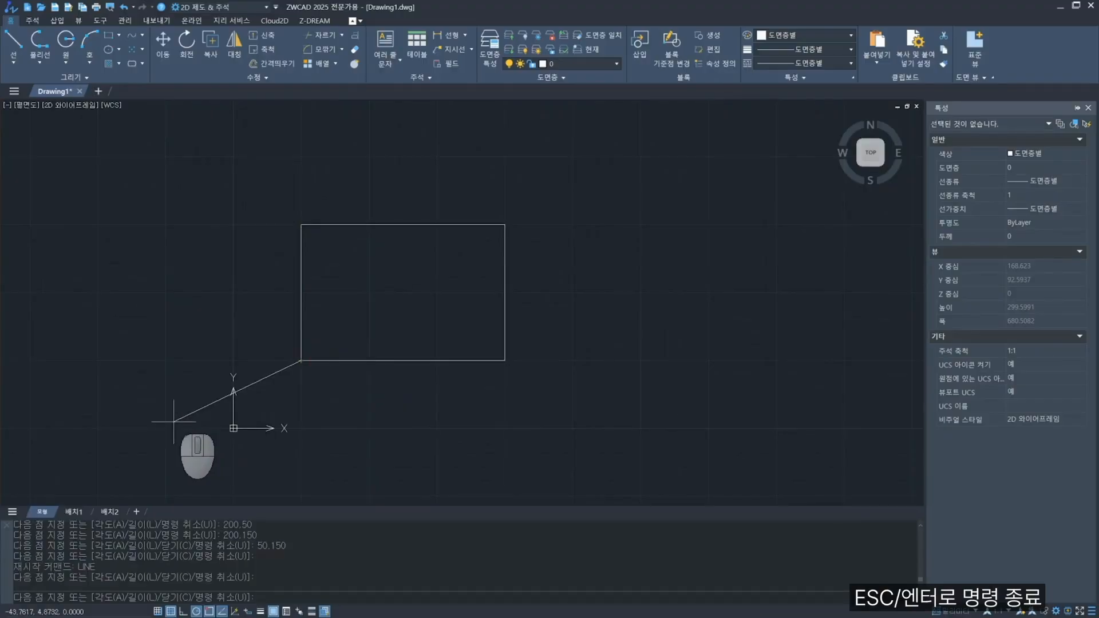
key(Escape)
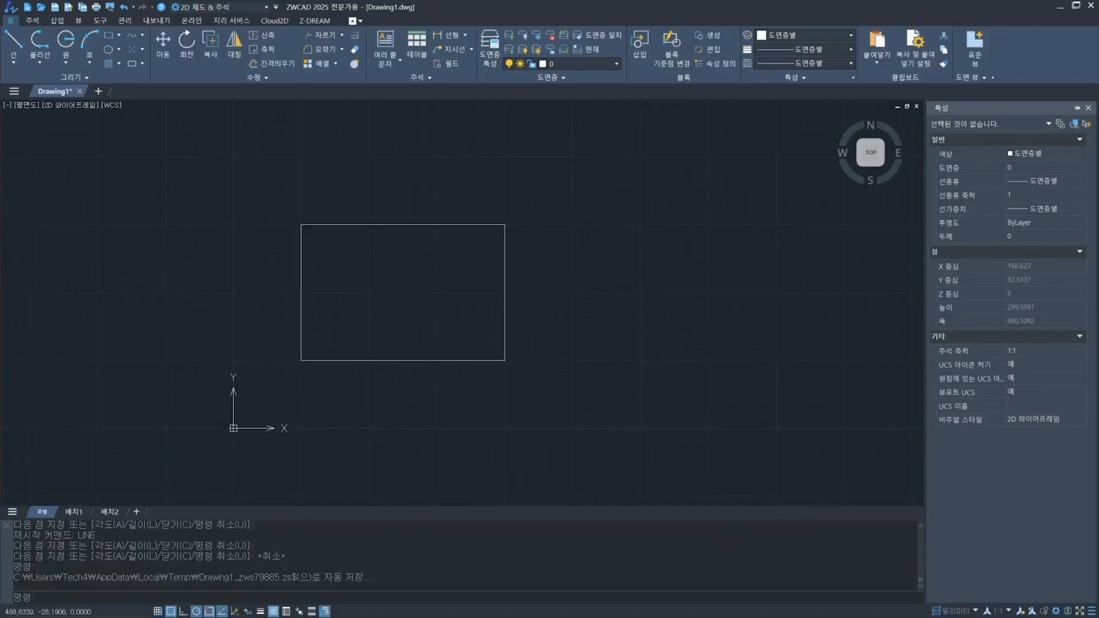
Adjust the SmartSnap marker size and increase the aperture size in the drafting options opened with OP, and accept them.
middle_drag(530, 275, 543, 282)
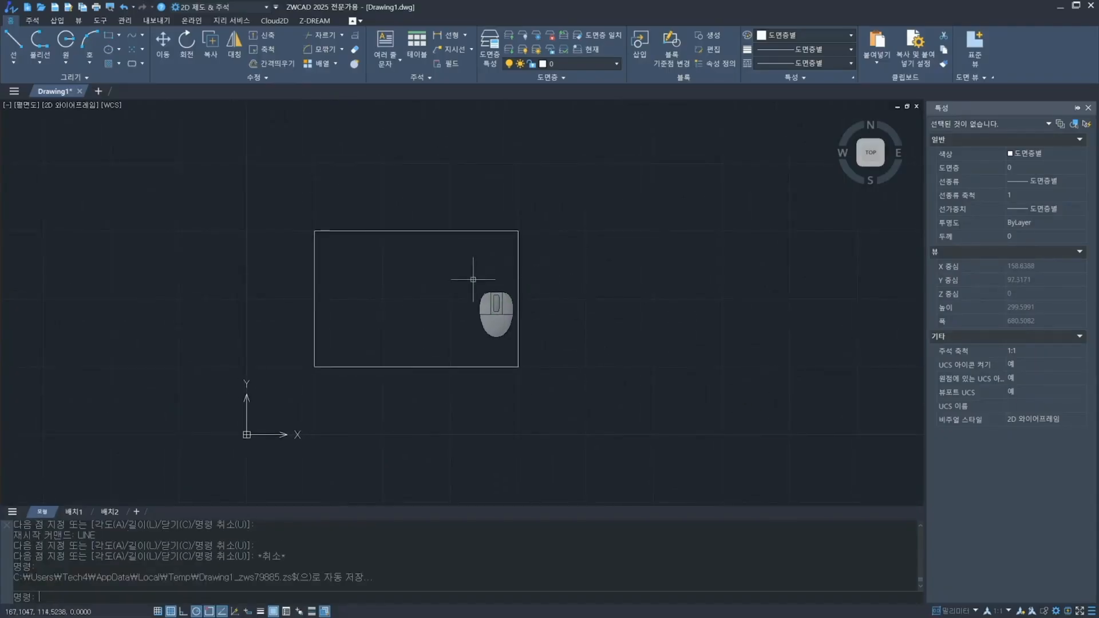
text(op)
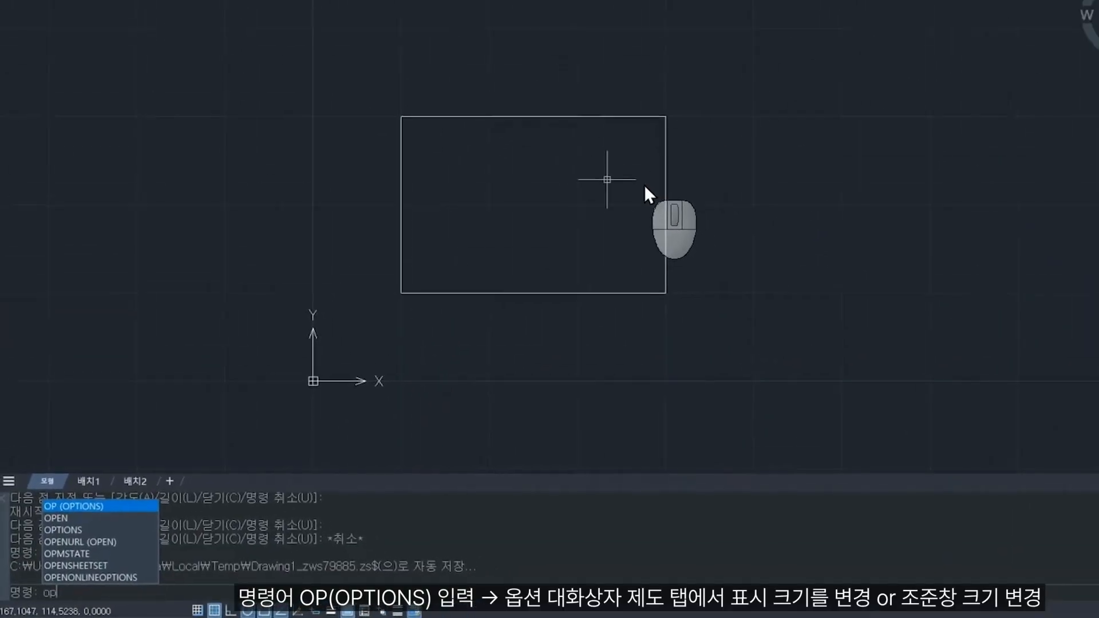
key(Return)
click(594, 45)
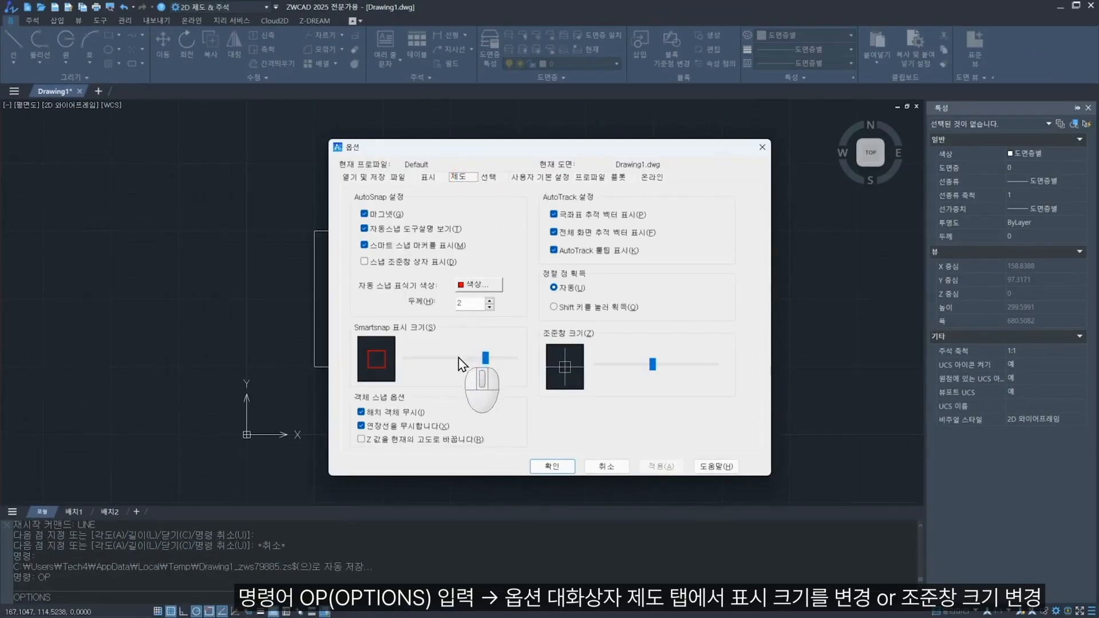
mouse_move(485, 359)
mouse_down()
mouse_move(442, 360)
mouse_move(493, 364)
mouse_up()
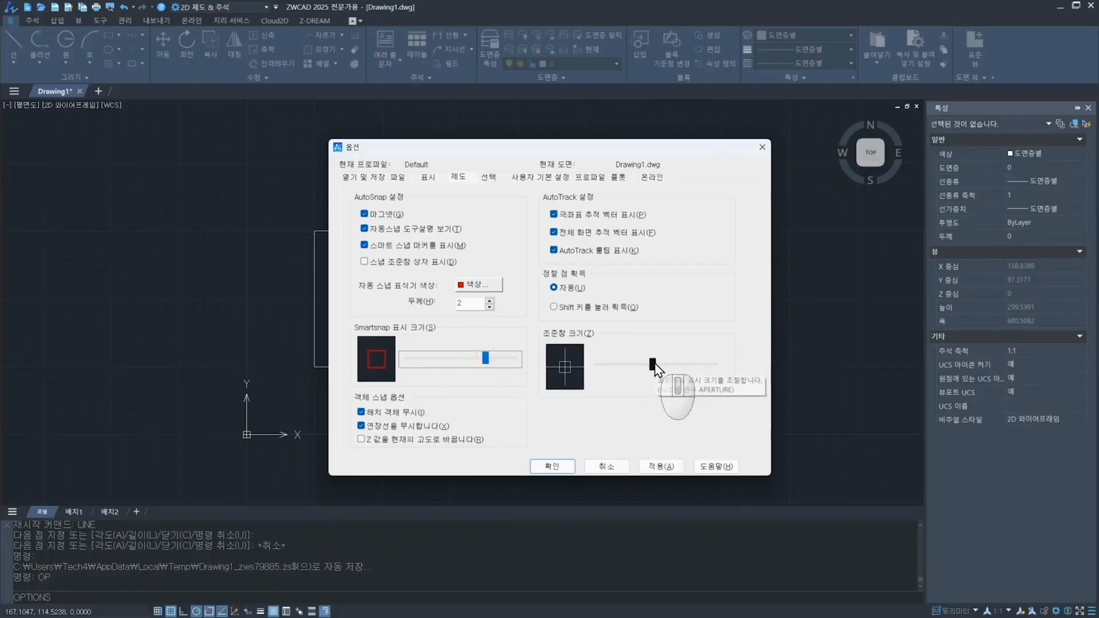
drag(653, 365, 684, 366)
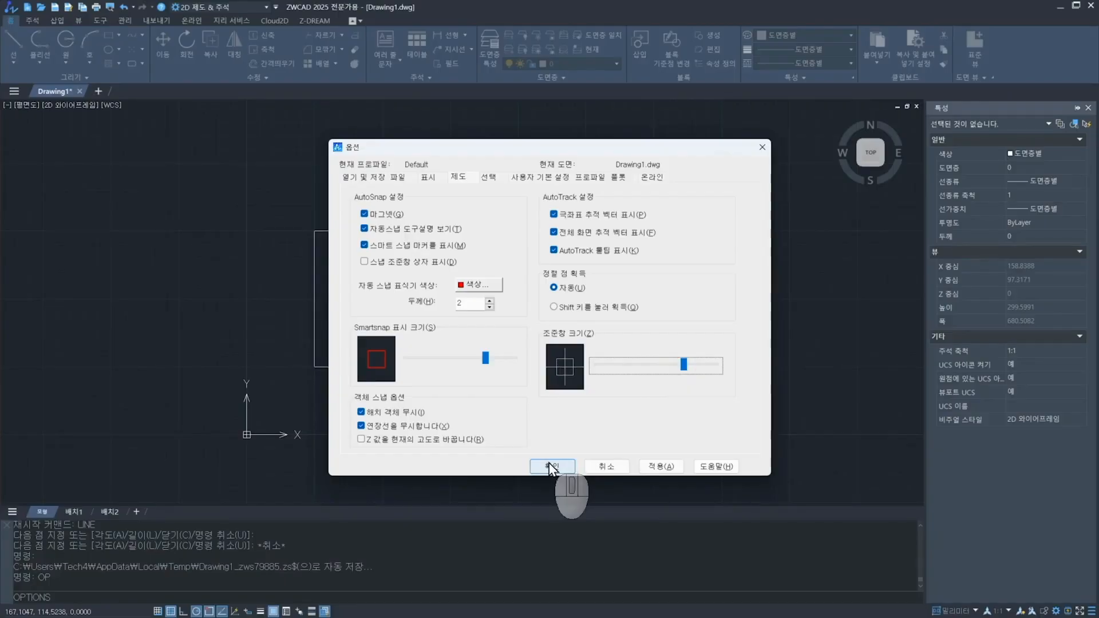
click(552, 468)
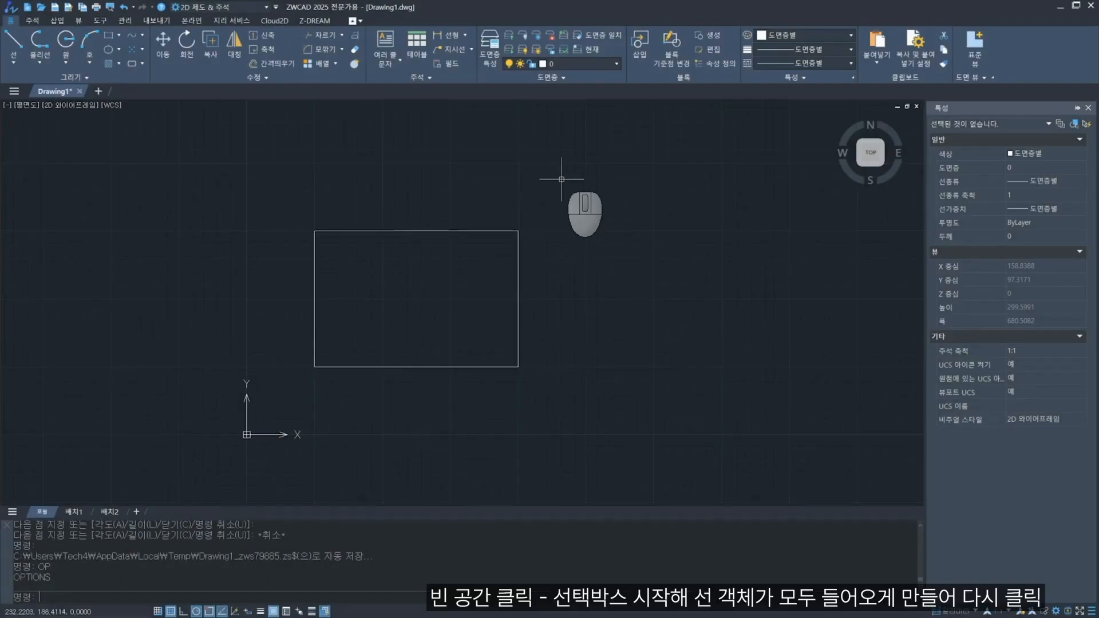
Select all four lines of the rectangle with a crossing window and erase them with E.
click(561, 179)
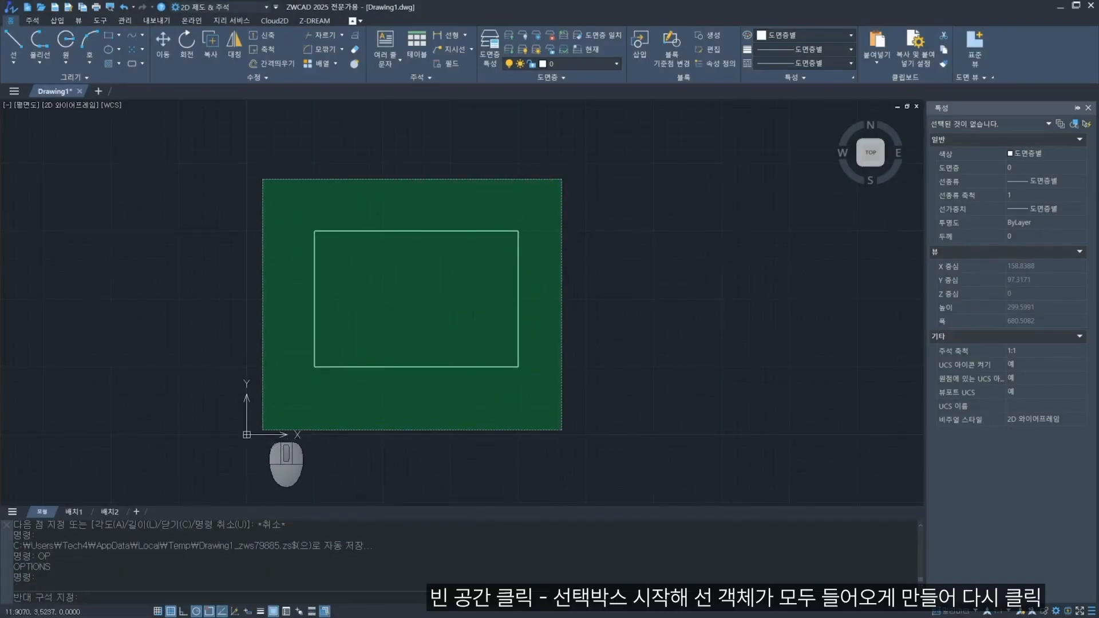
click(263, 429)
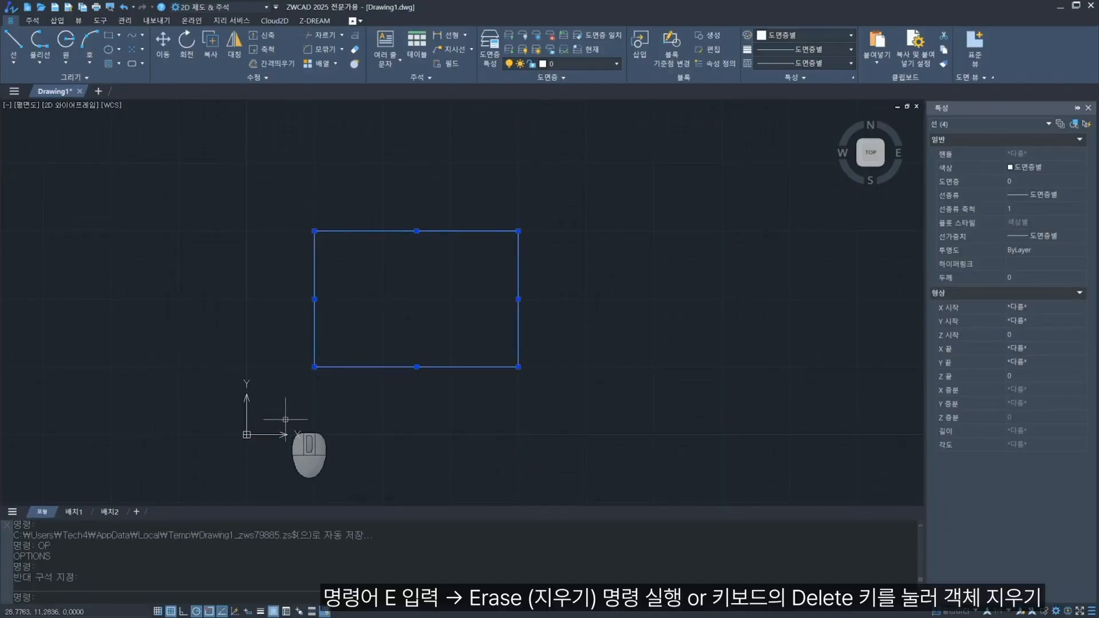
text(e)
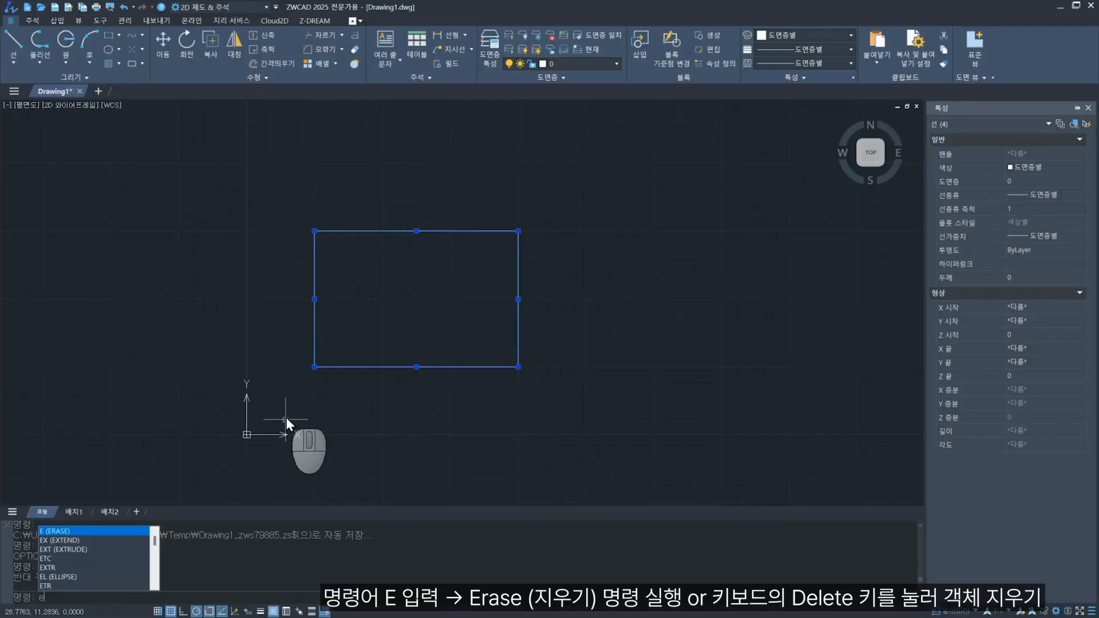
key(Return)
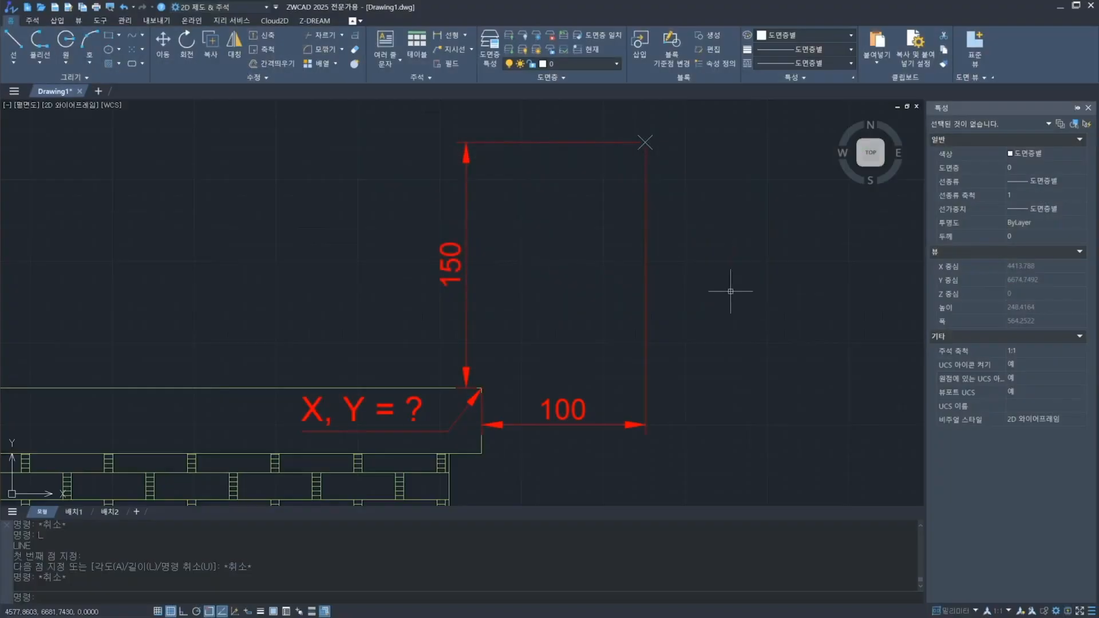
text(L)
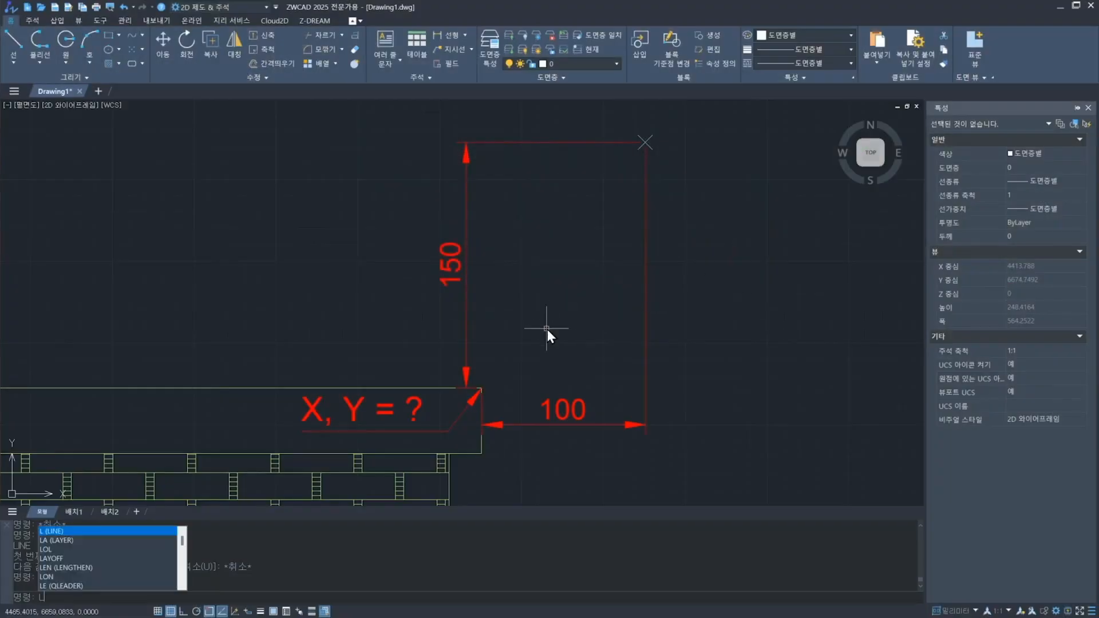
key(Return)
click(481, 388)
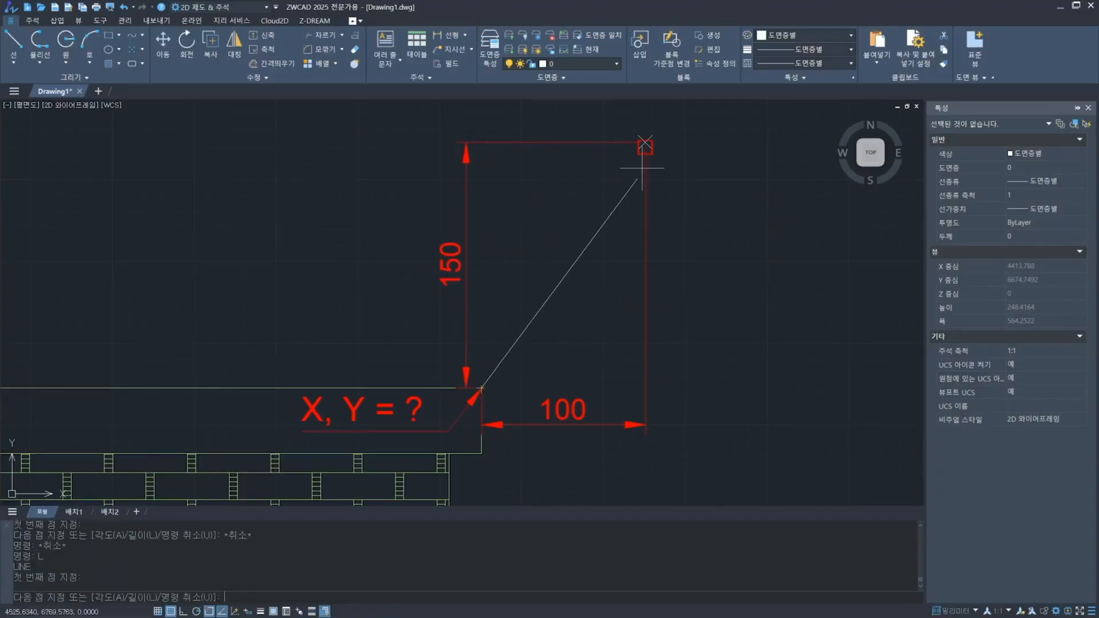
key(Escape)
Select the point marker at the upper end of the 150 dimension and examine its X and Y position properties.
click(662, 127)
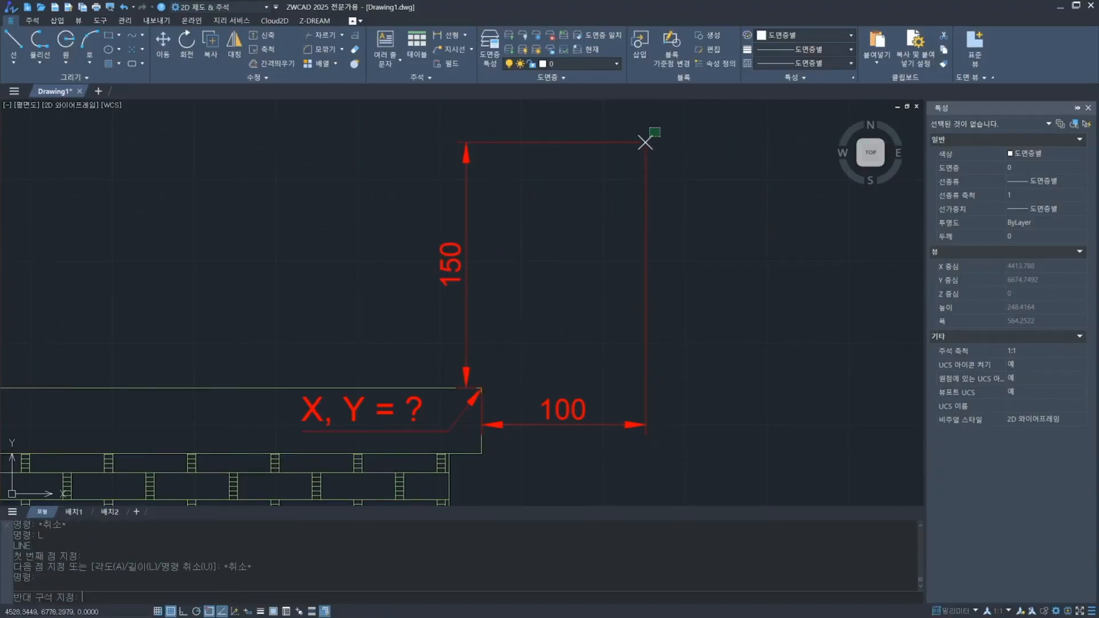
click(649, 141)
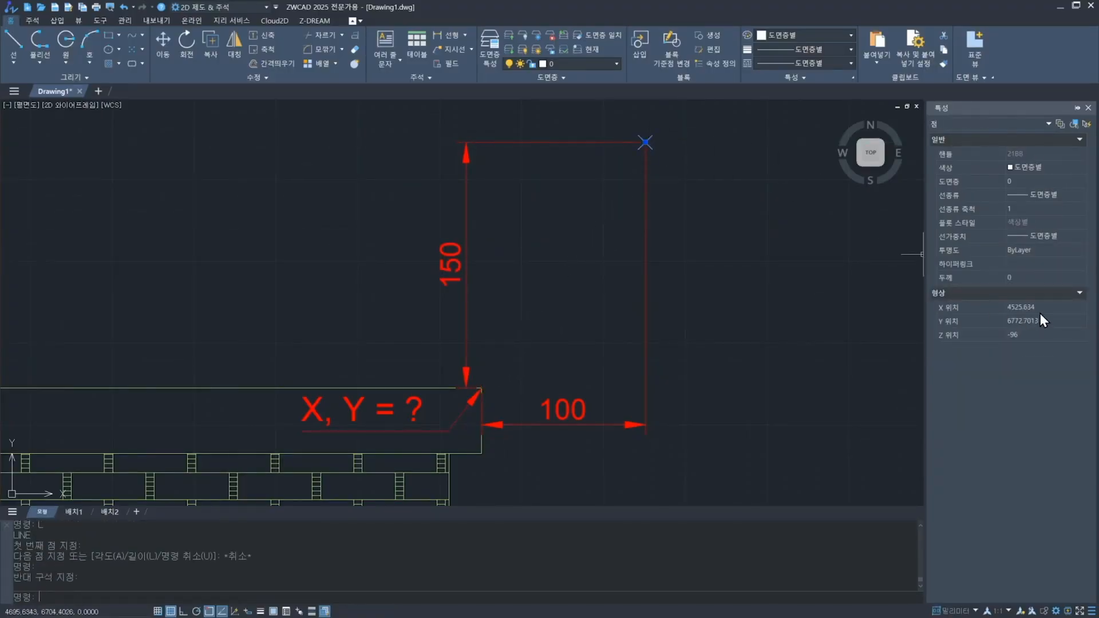
click(1045, 308)
click(1045, 322)
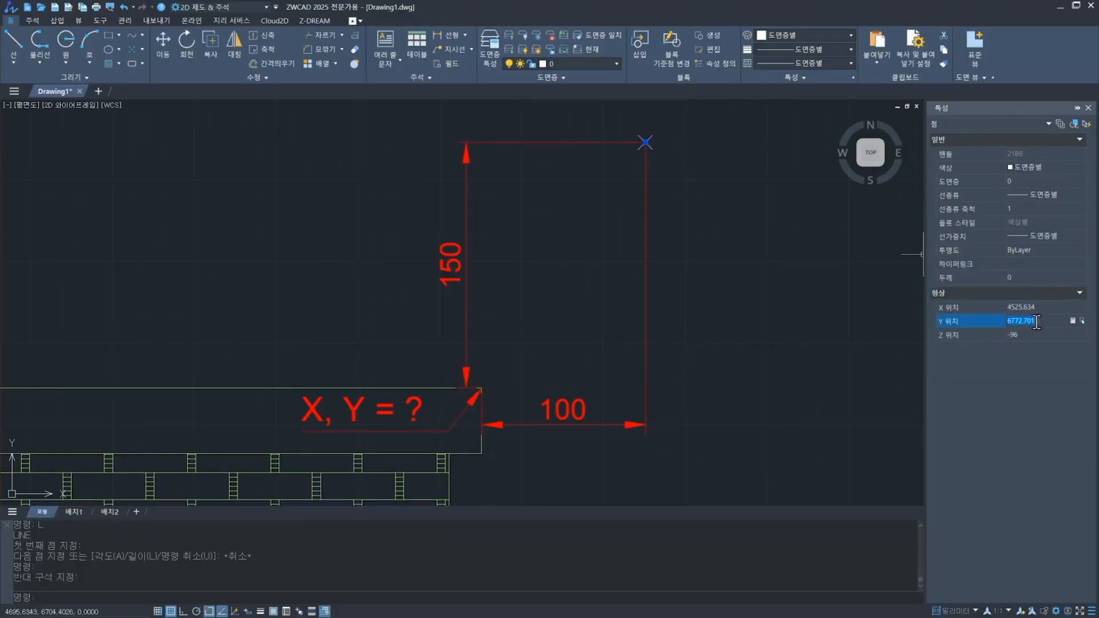
click(738, 288)
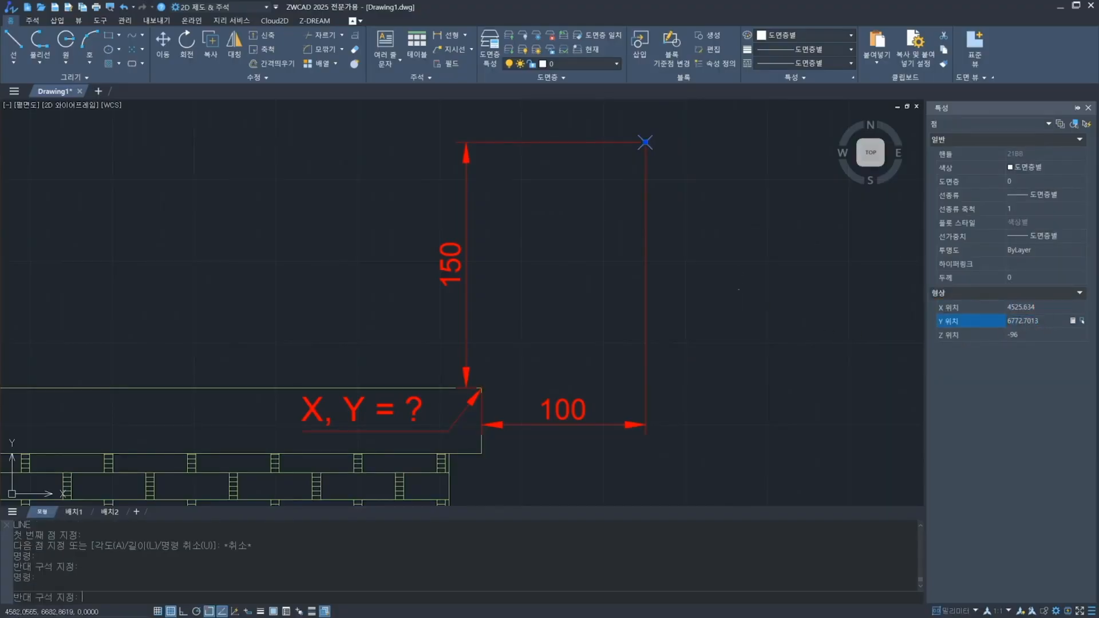
key(Escape)
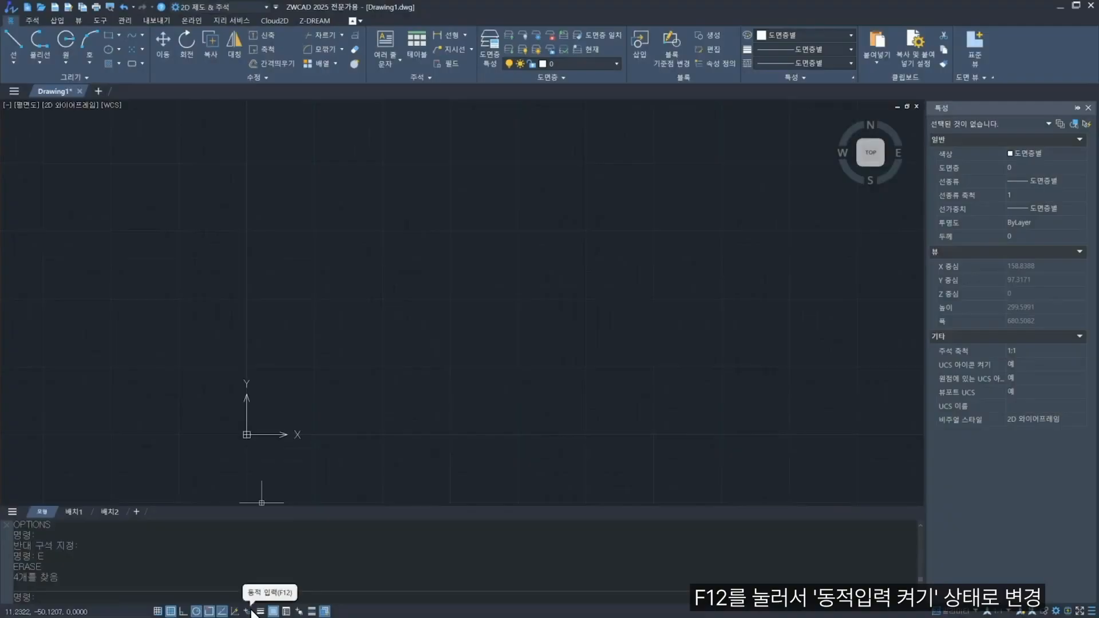
Turn on dynamic input and start a line at 50,50.
click(250, 611)
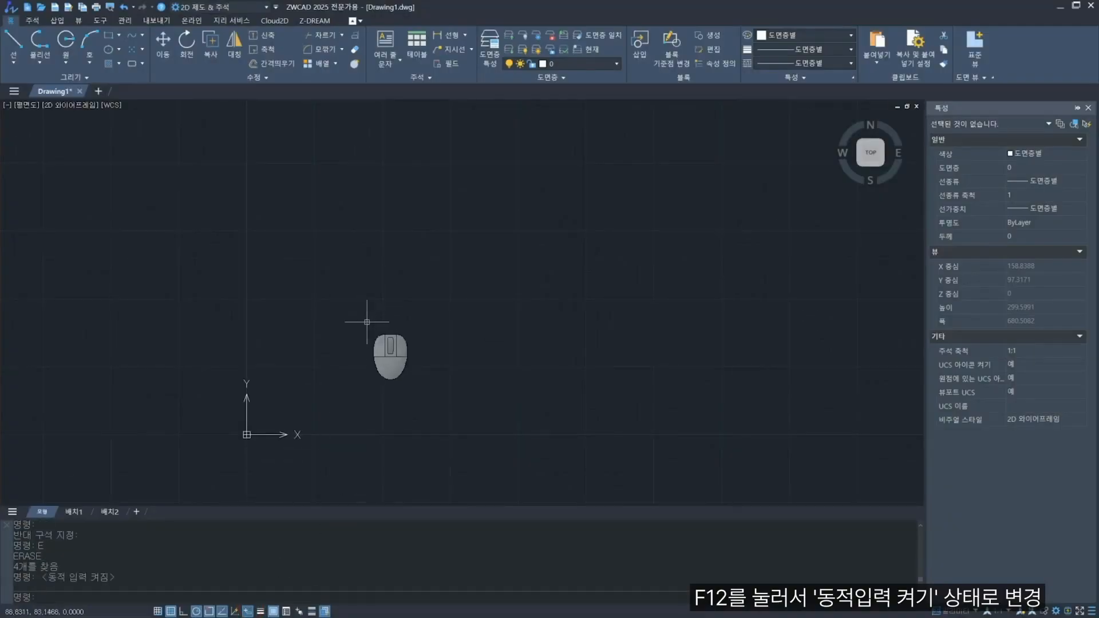
text(l)
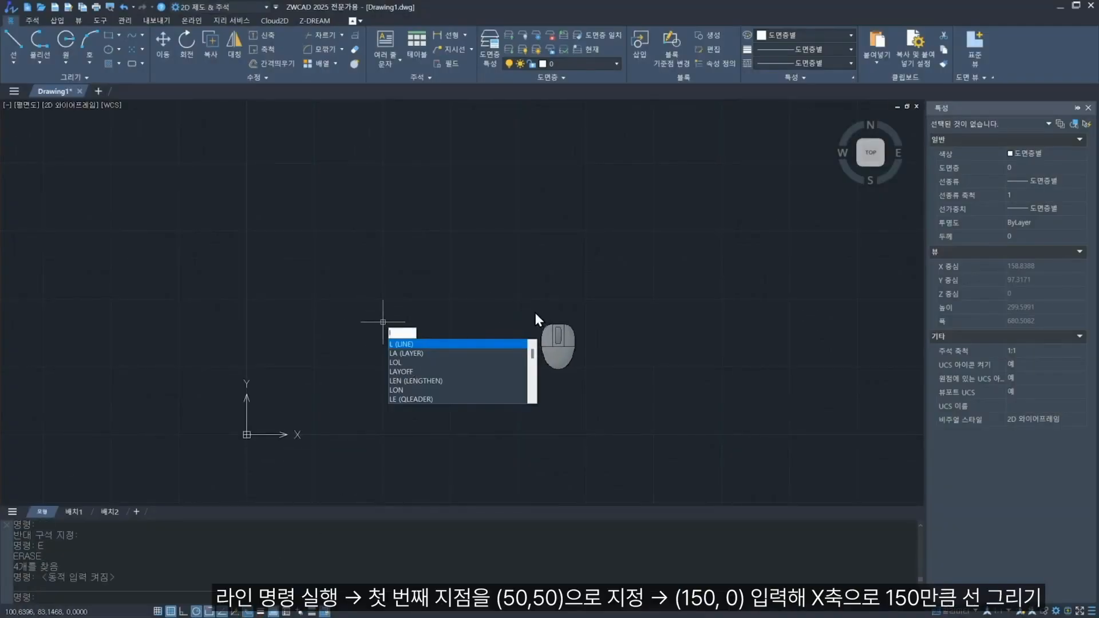
key(Return)
text(50)
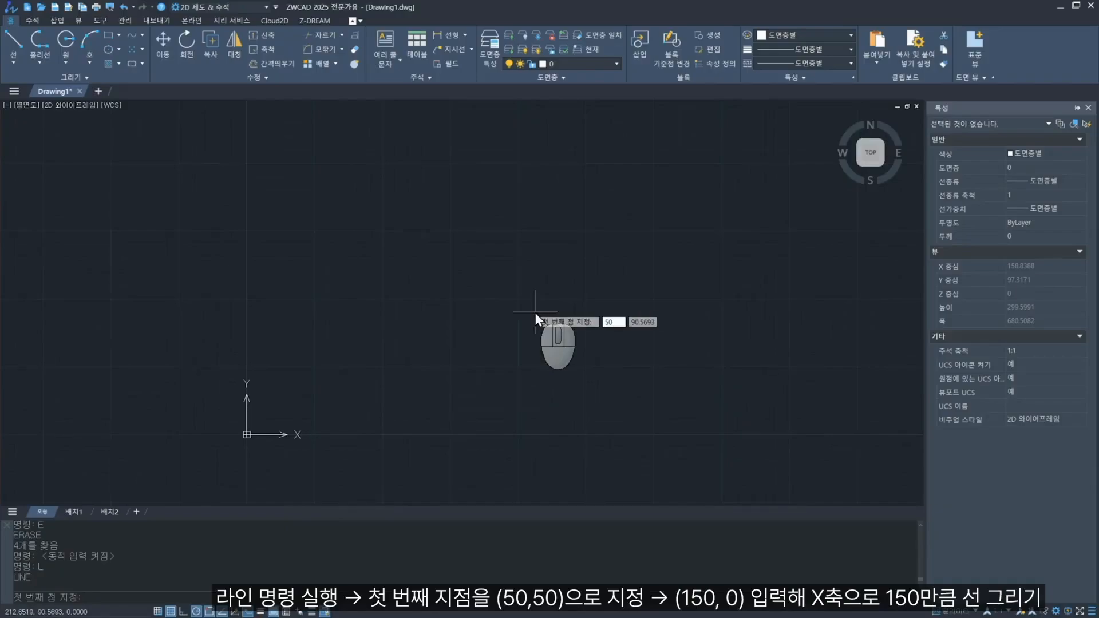
key(Tab)
text(50)
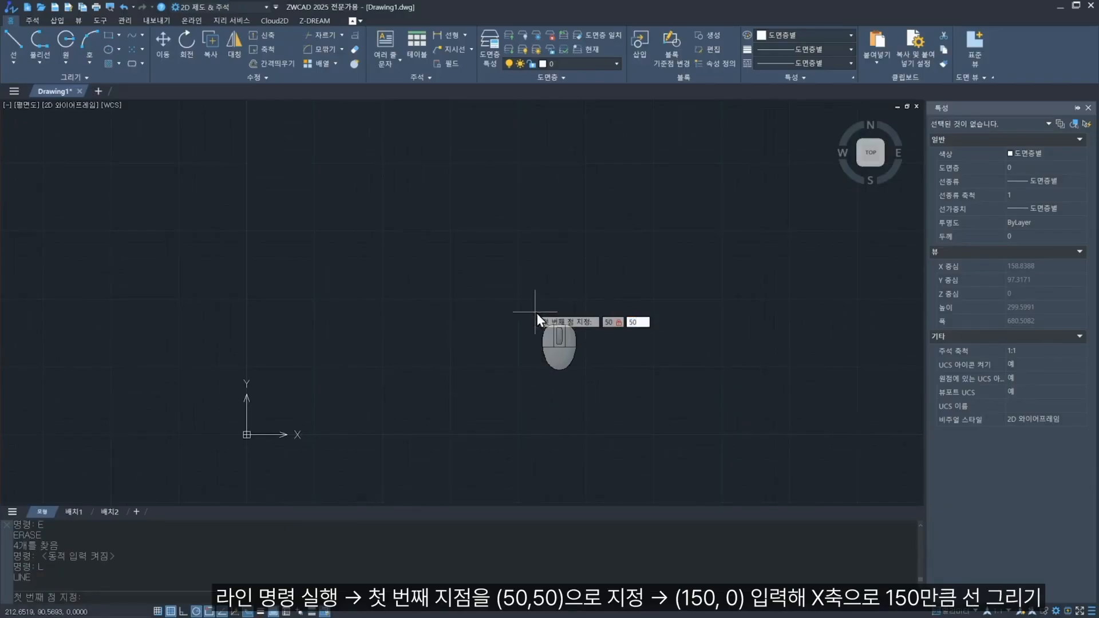
key(Return)
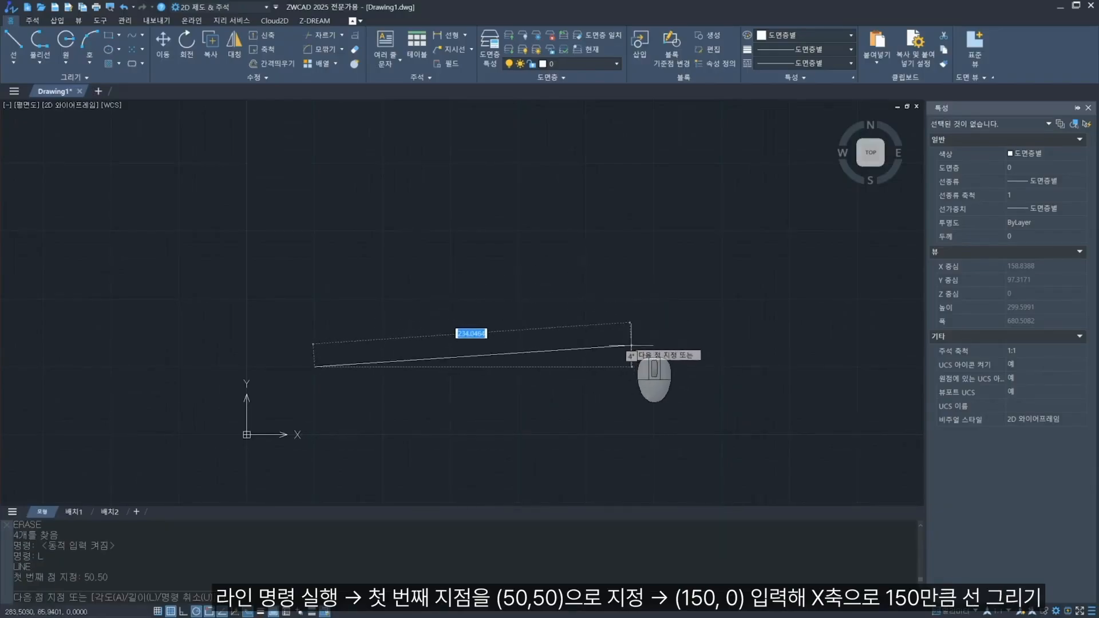
Continue the line by the relative offsets 150,0 and 0,100 to form the rectangle's lower and right edges.
text(150)
key(Tab)
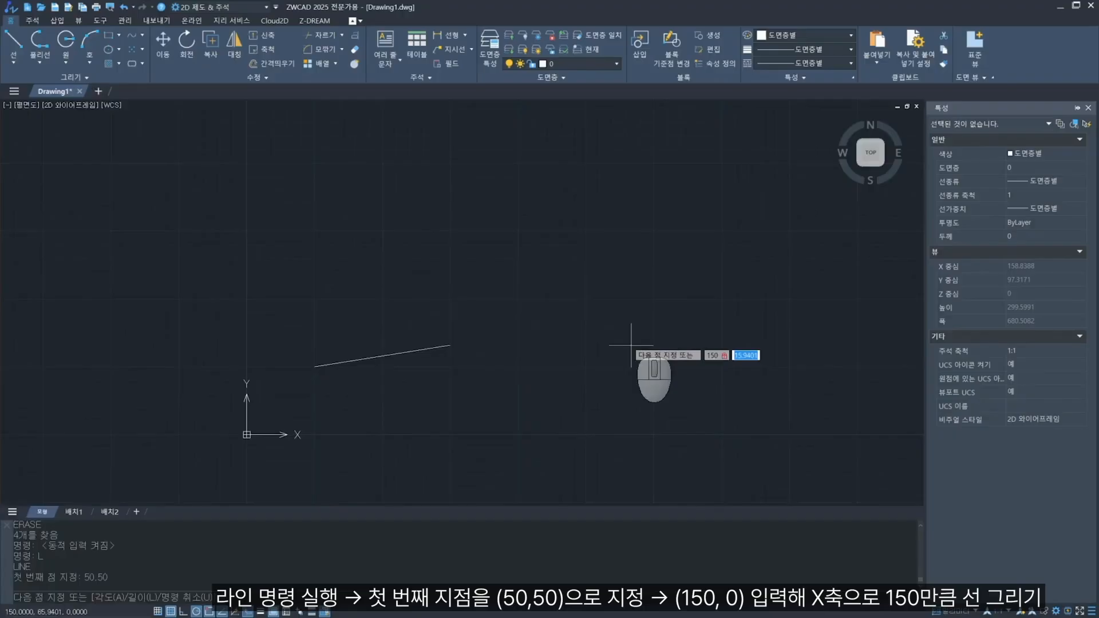
text(0)
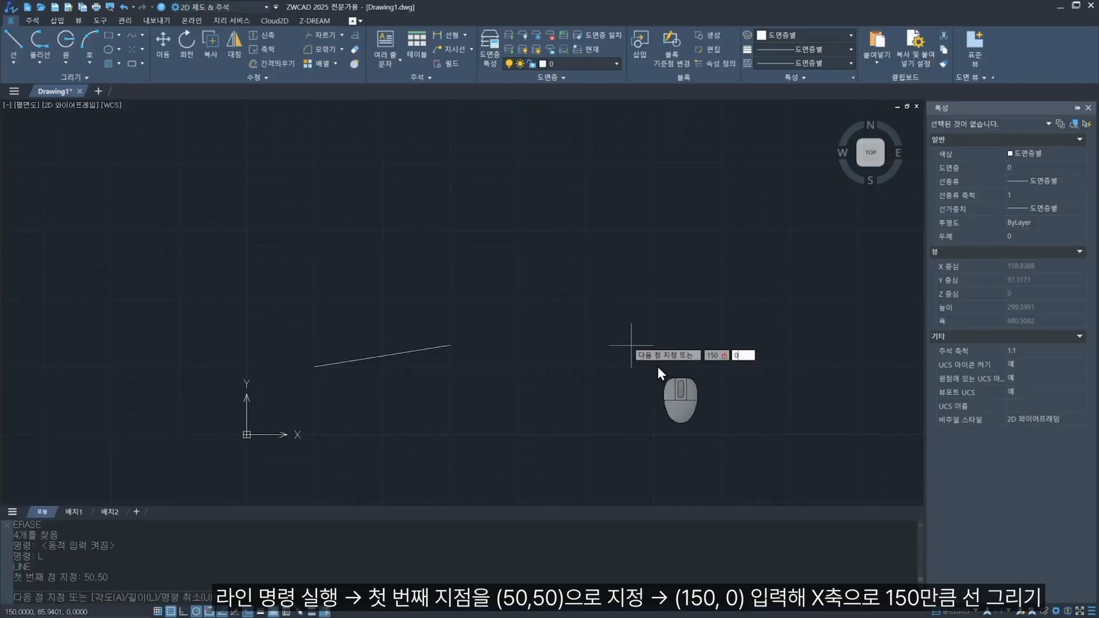
key(Return)
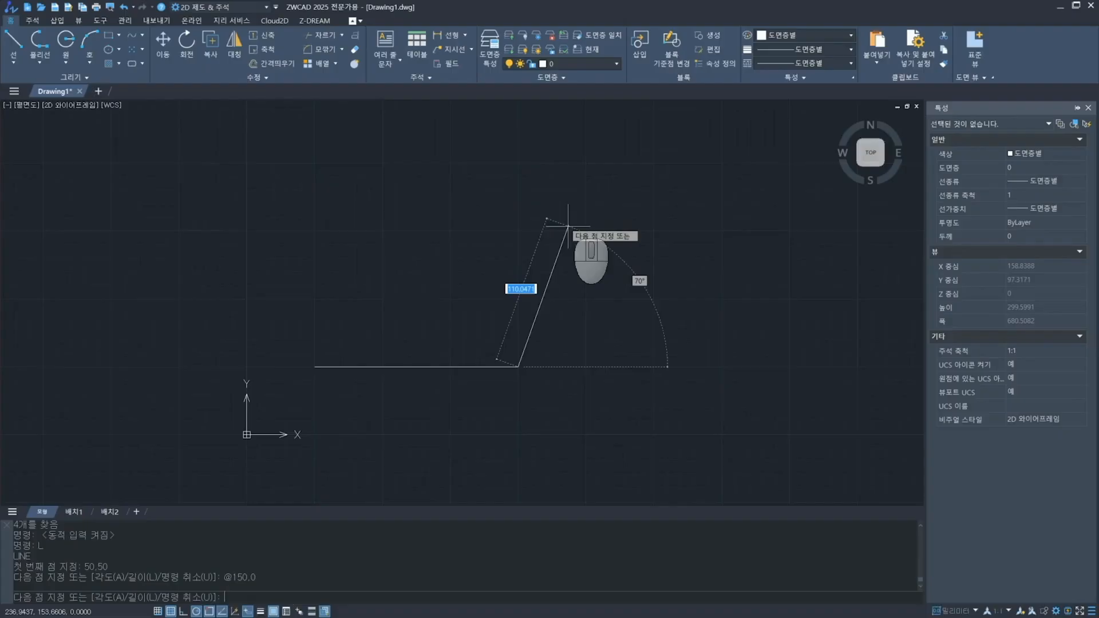
text(0,100)
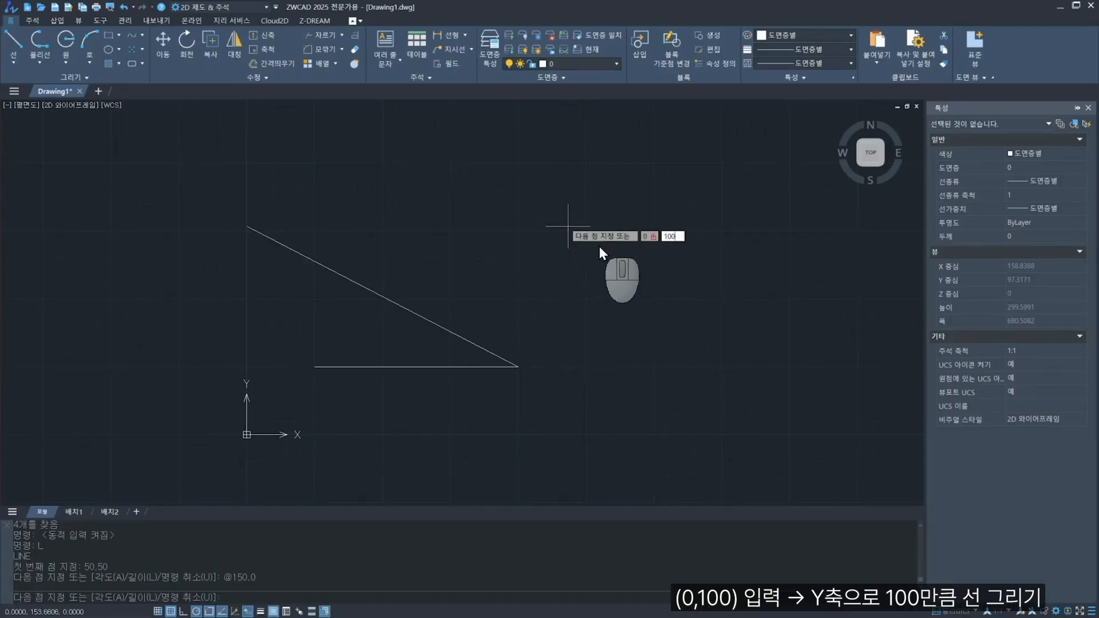
key(Return)
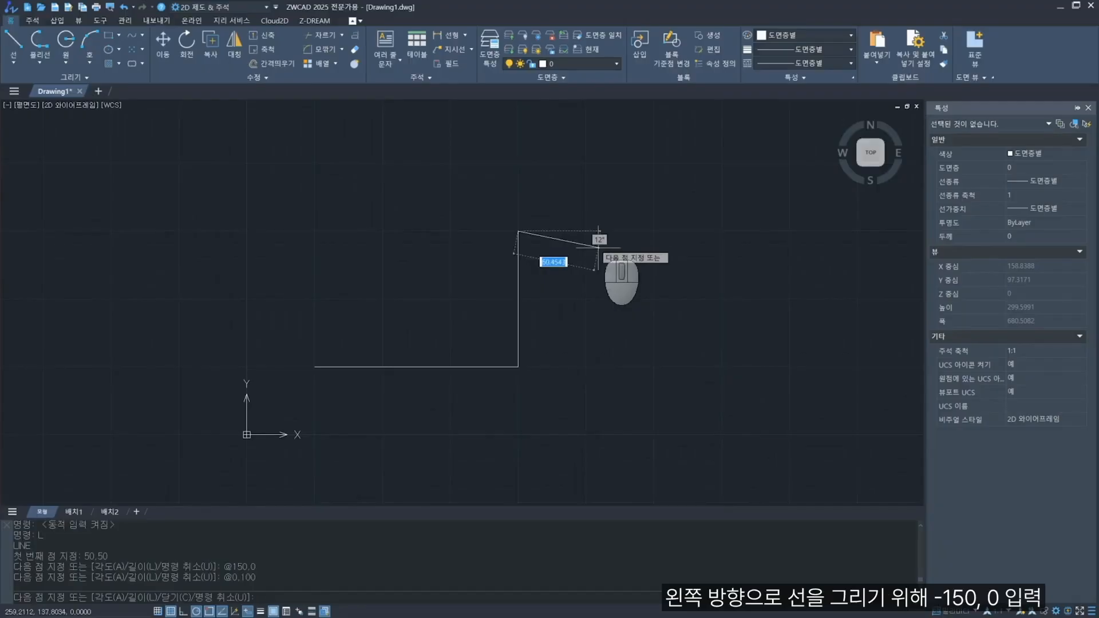
Add the upper edge with the relative offset -150,0, close the rectangle at its starting endpoint, and end the Line command.
text(-150,0)
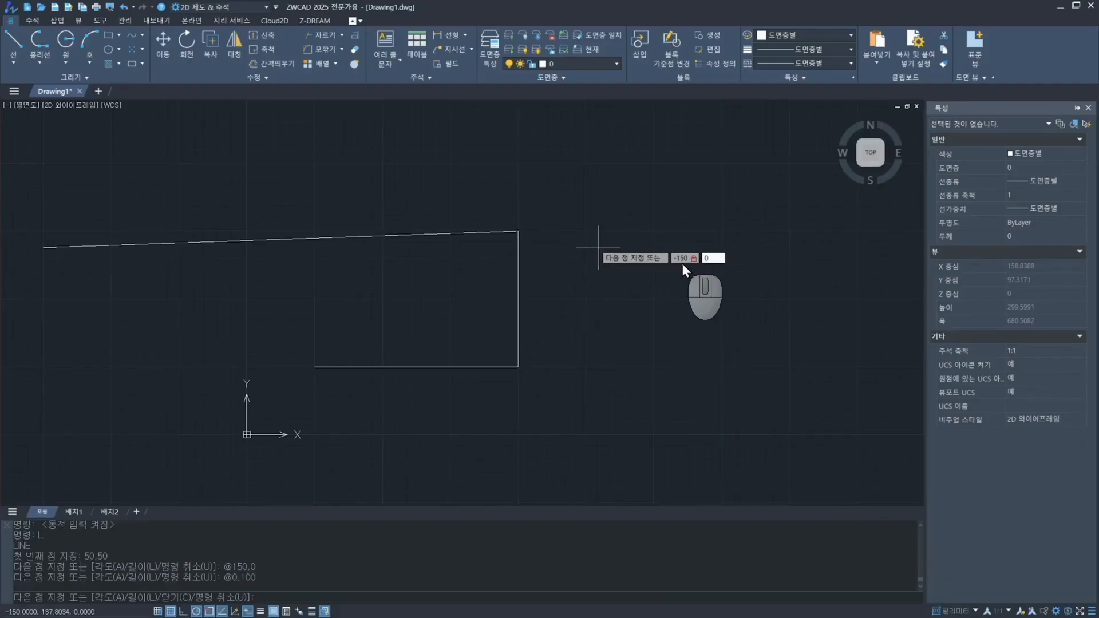
key(Return)
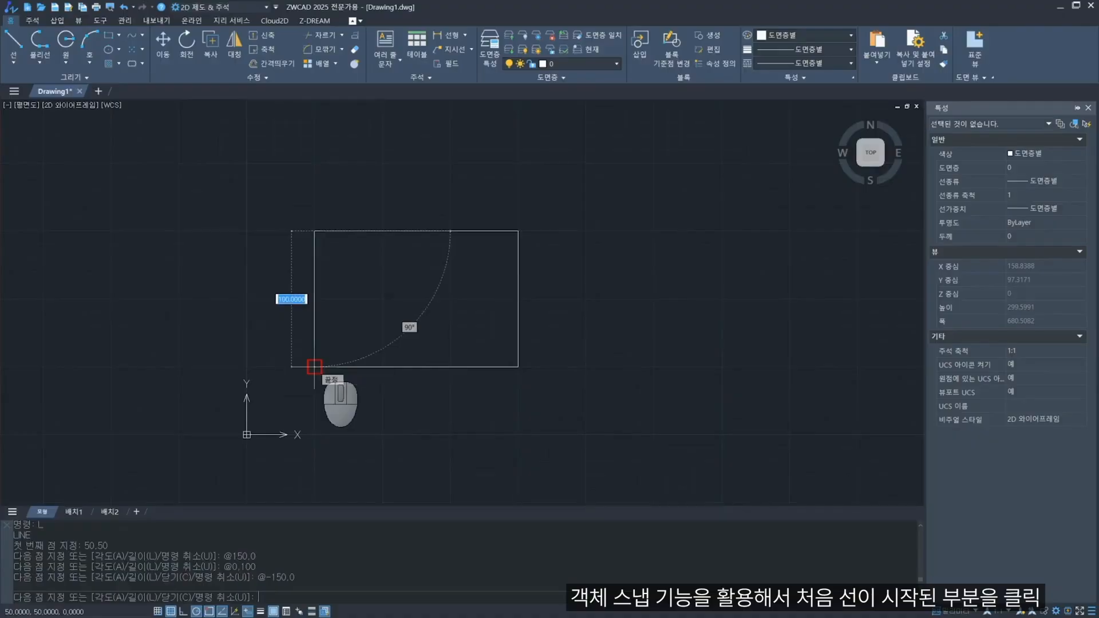
click(315, 367)
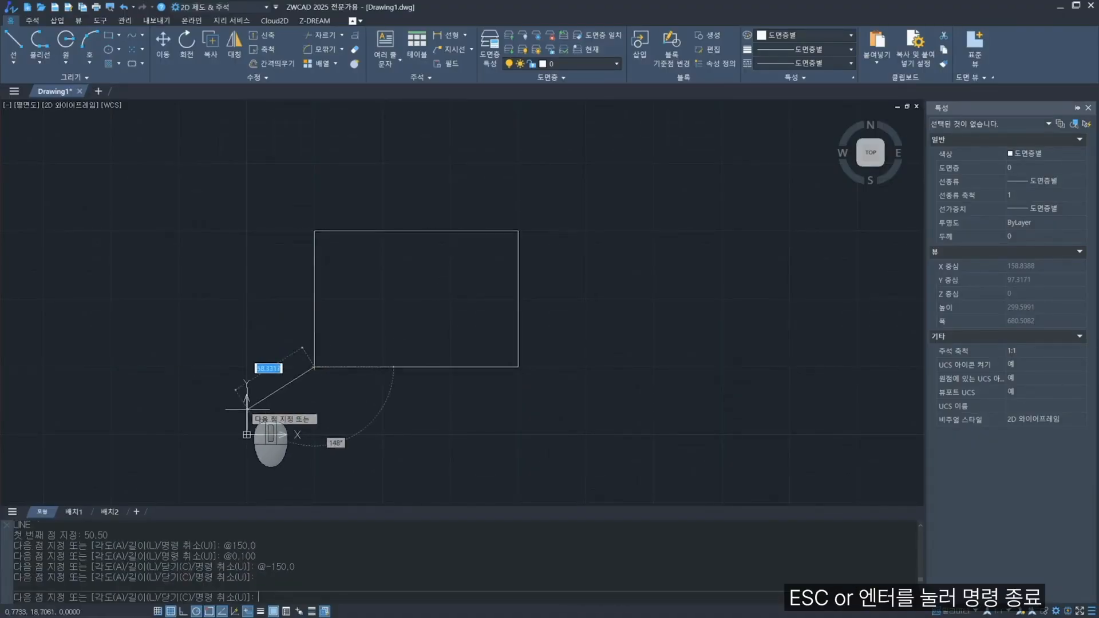
key(Escape)
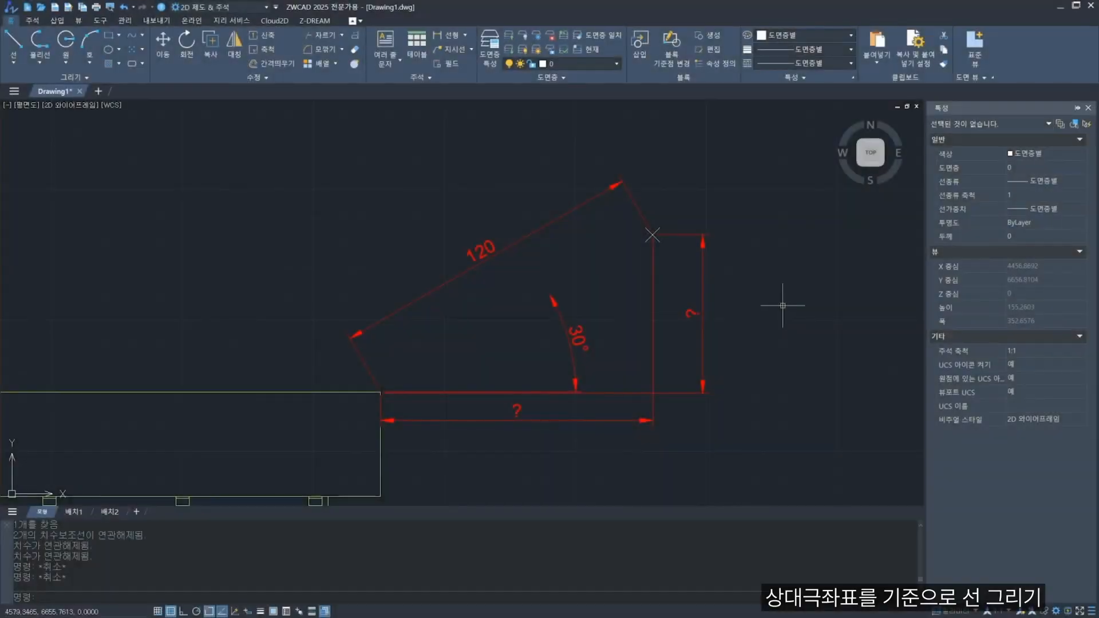
Draw a line from the block's upper-right corner to the point marker, parallel to the 120 dimension at 30°.
text(L)
key(Return)
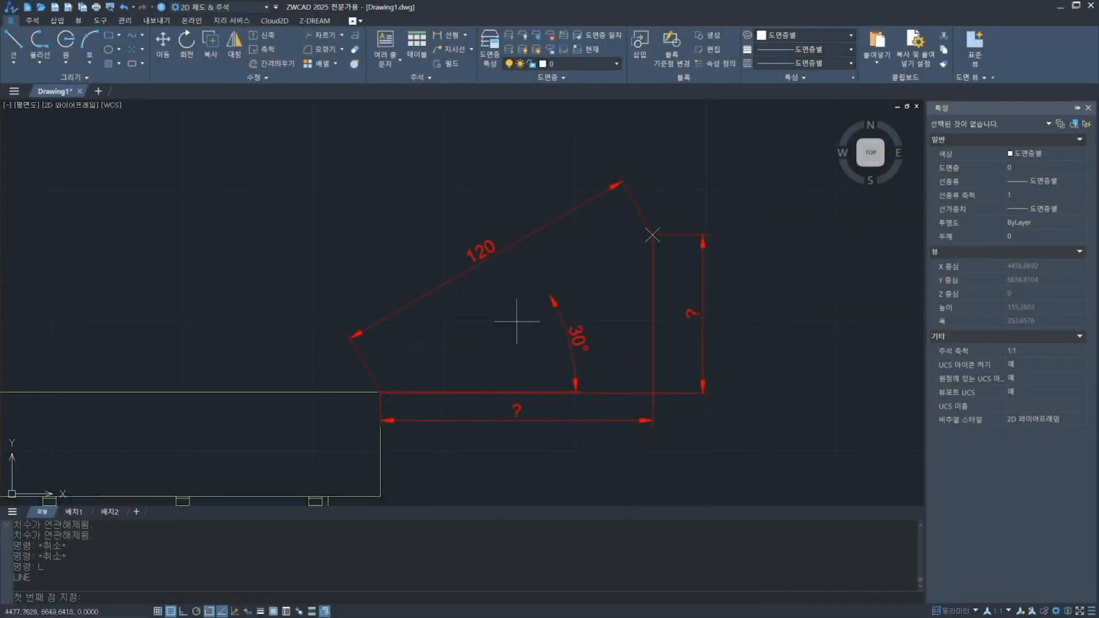
click(380, 393)
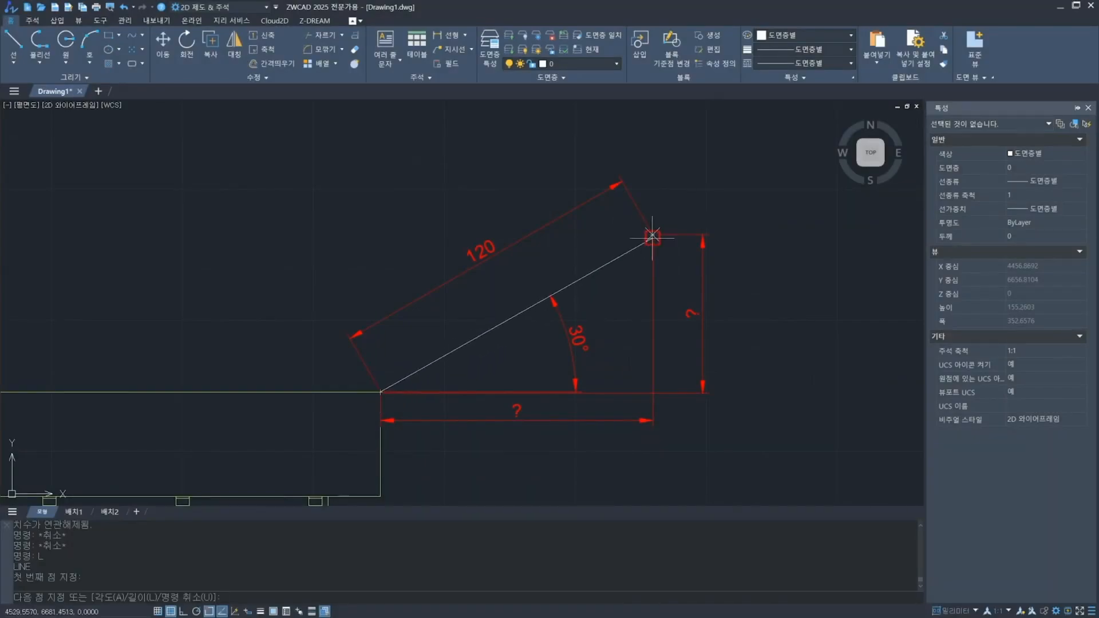
click(653, 235)
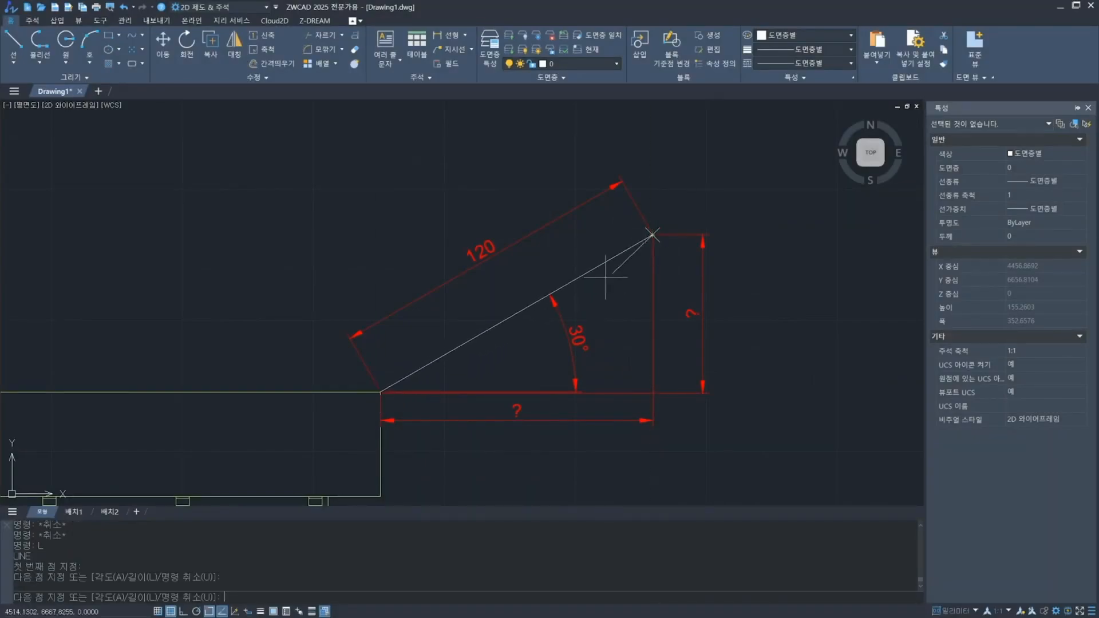
key(Return)
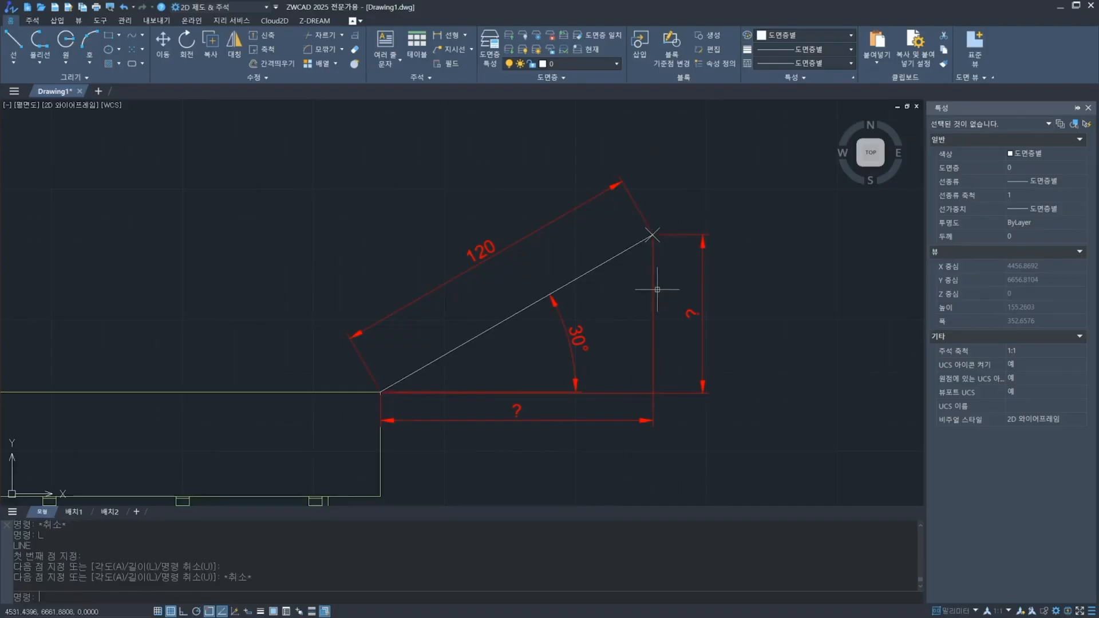
Inspect the vertical and horizontal dimensions labelled with question marks, clearing the selection after each.
click(719, 300)
click(704, 349)
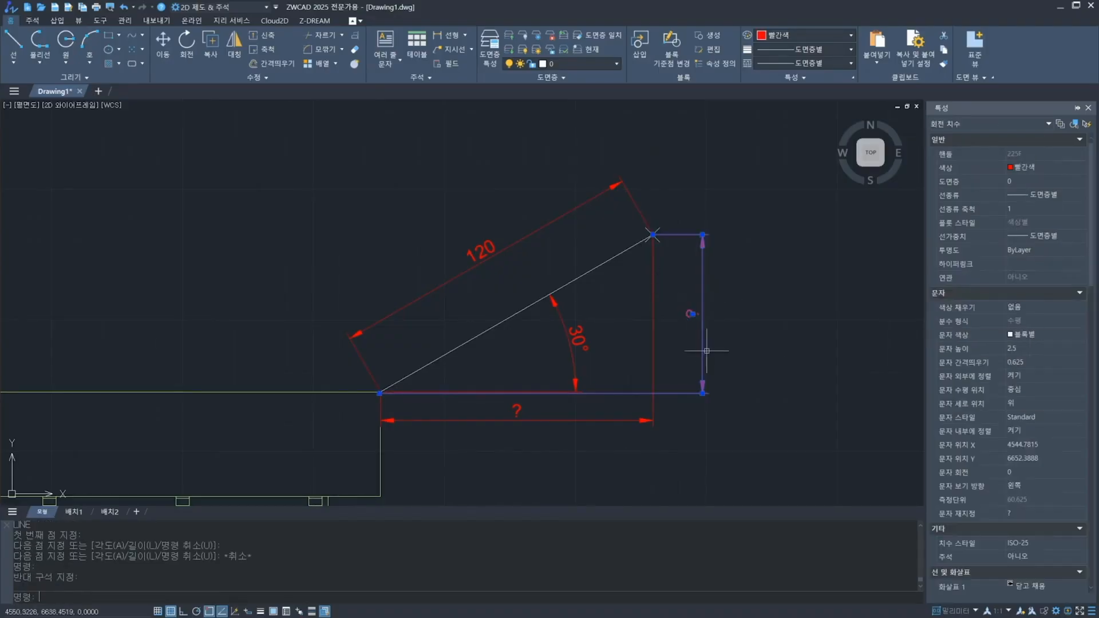
key(Escape)
click(663, 418)
click(623, 435)
key(Escape)
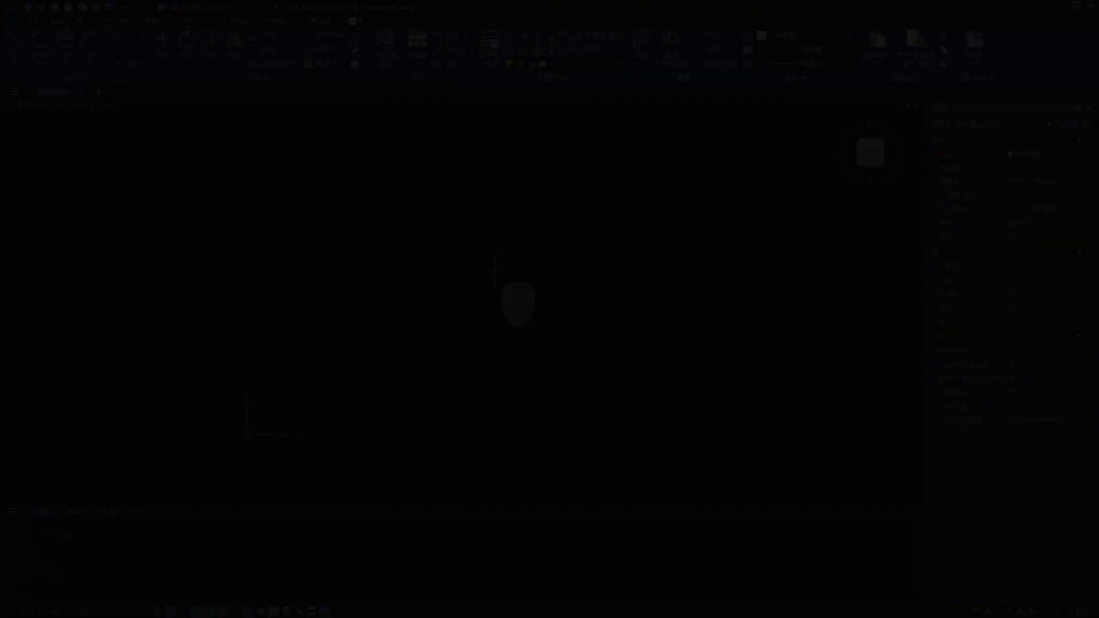
text(l)
key(Return)
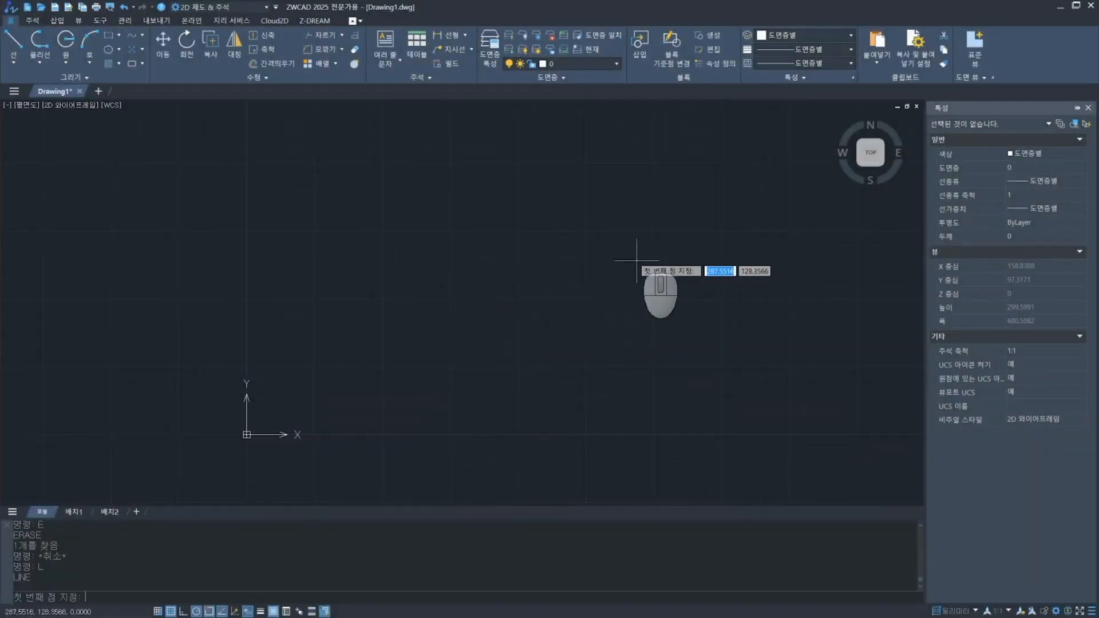
text(50)
key(Tab)
text(50)
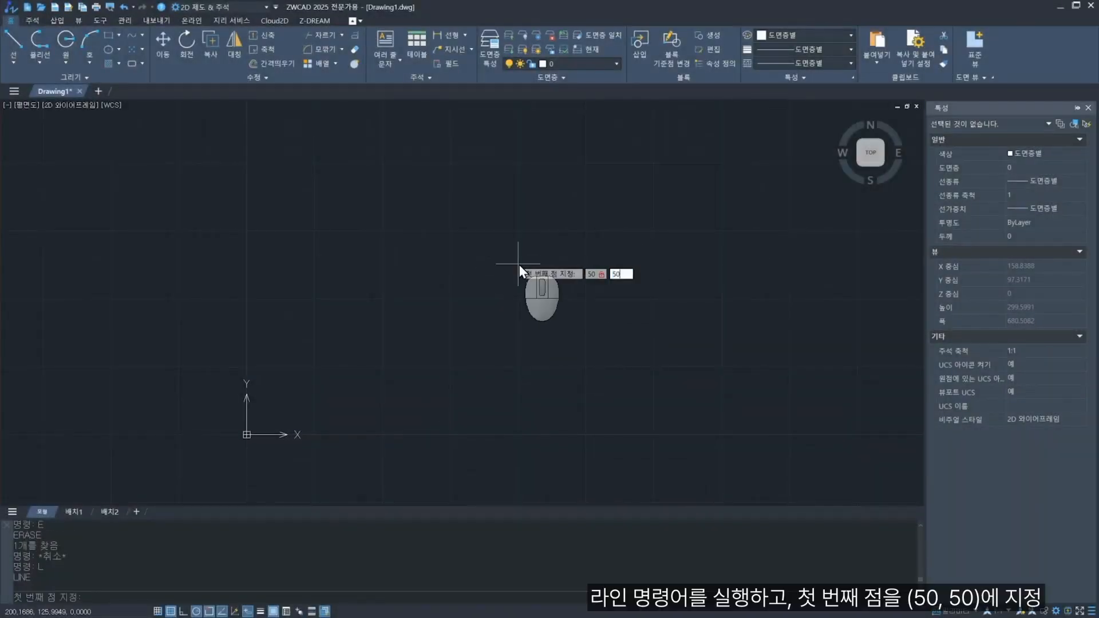
key(Return)
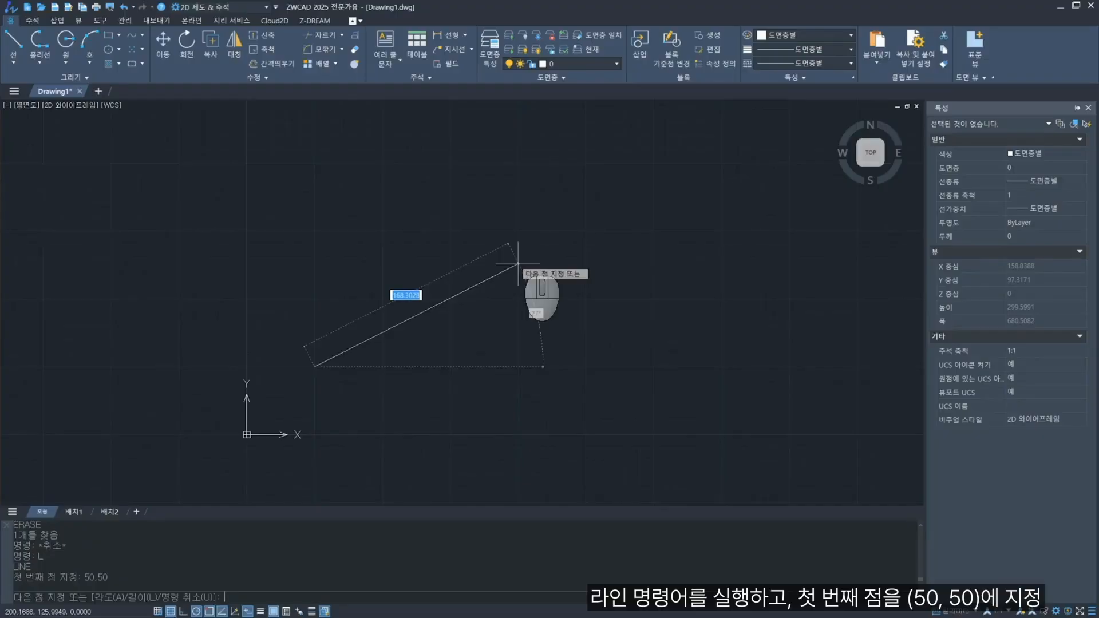
key(shift)
text(@)
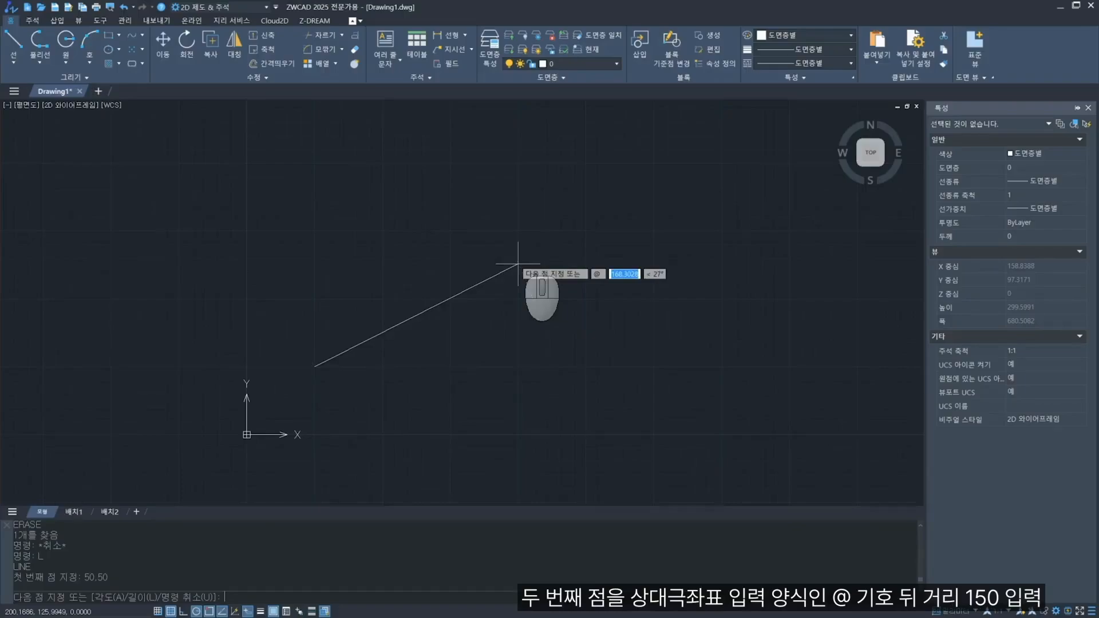
text(150)
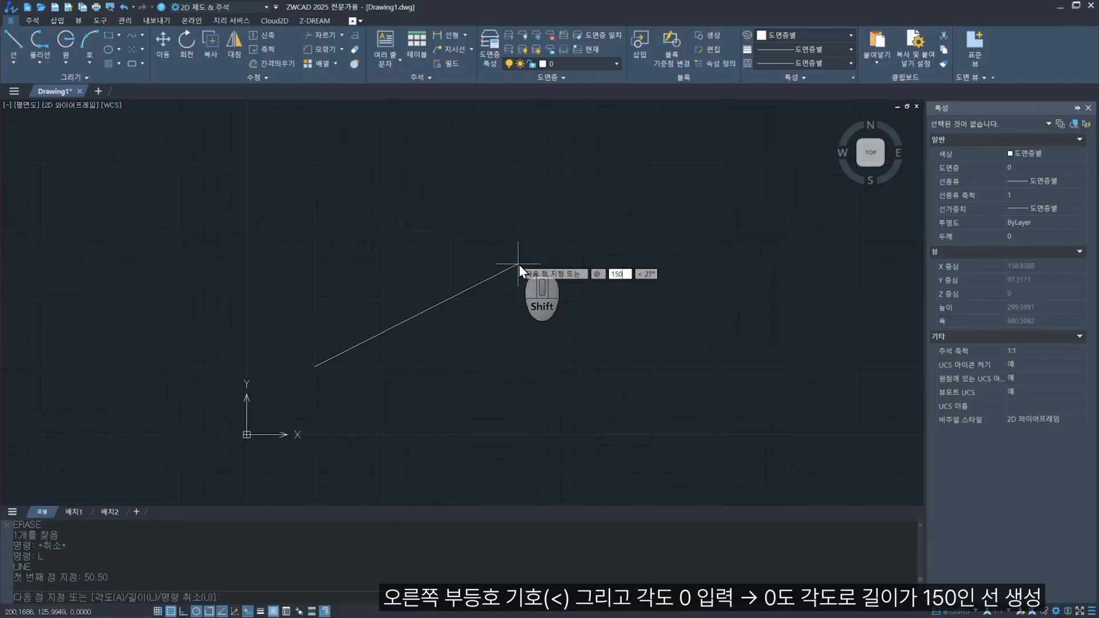
text(<)
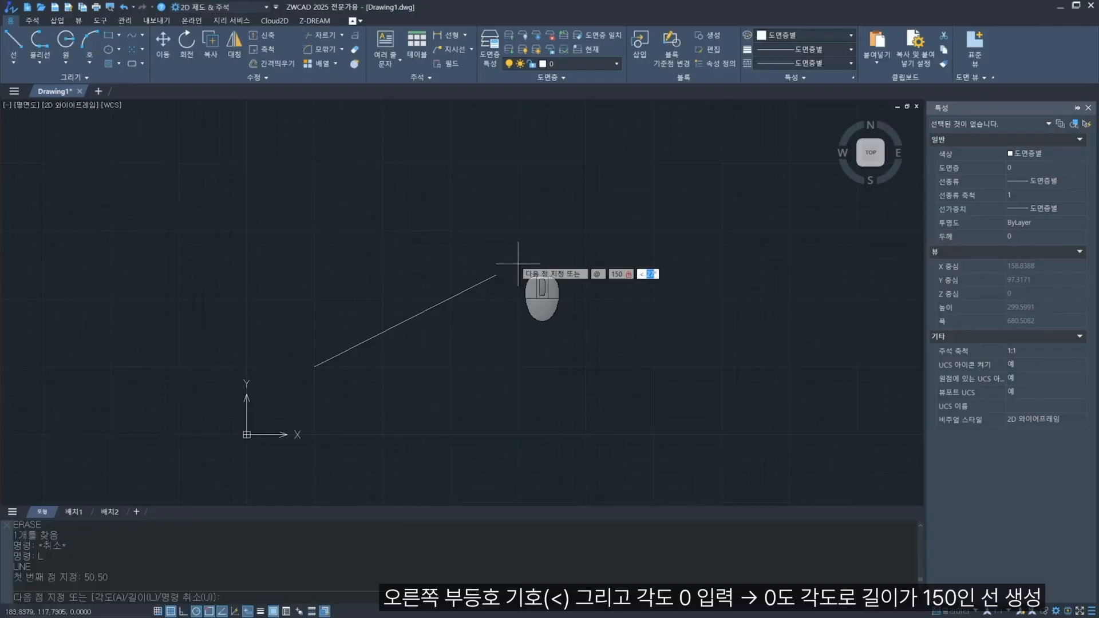
text(0)
key(Return)
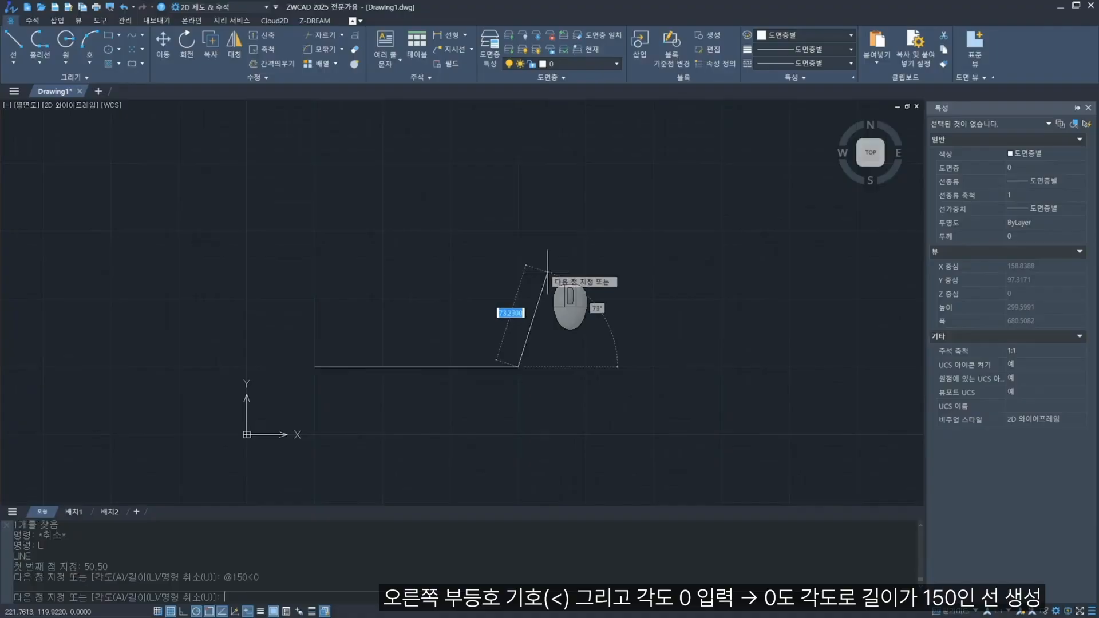
text(@ 10)
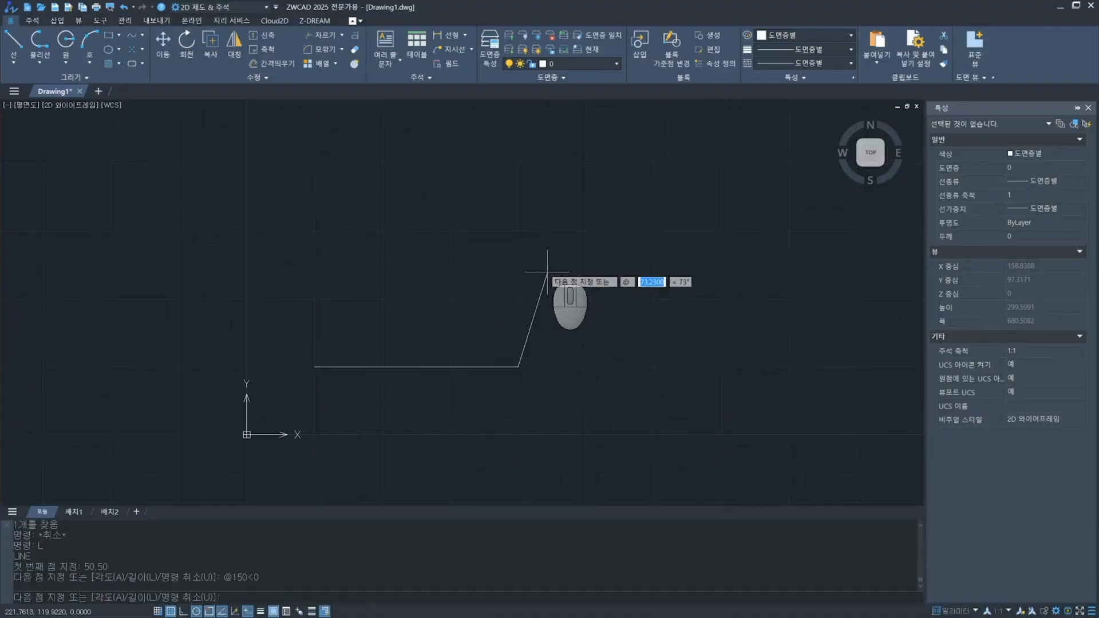
text(0 < 9)
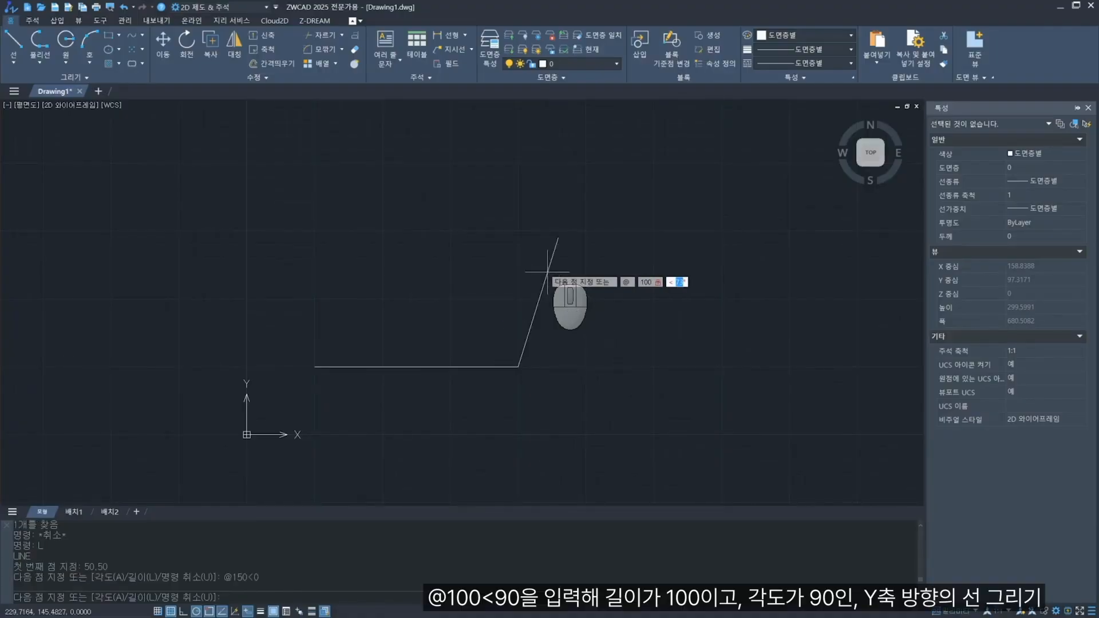
text(0)
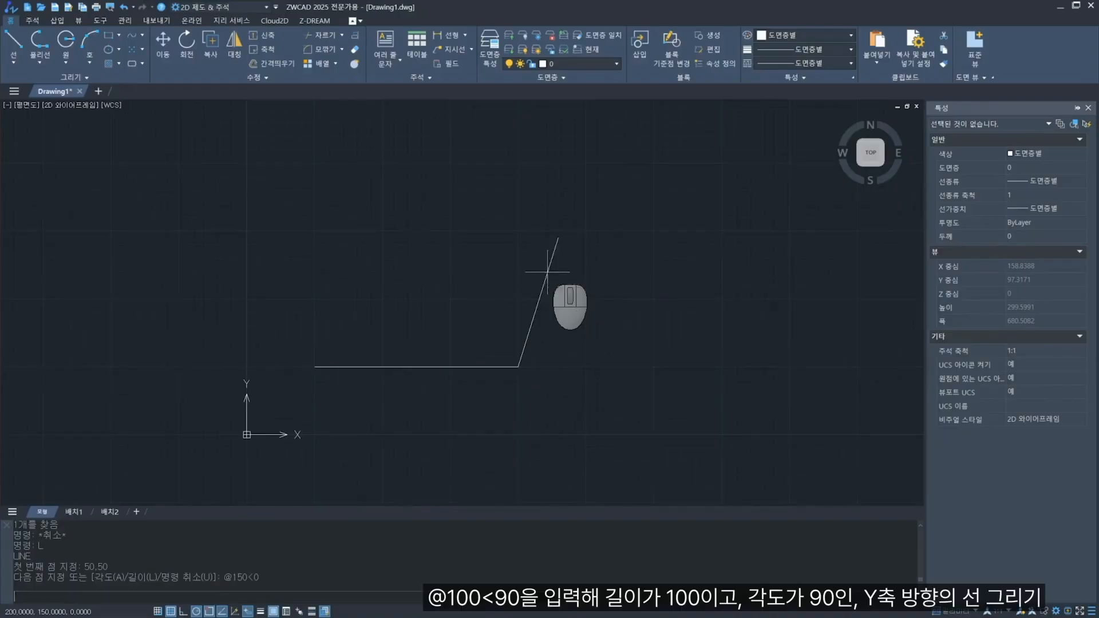
key(Return)
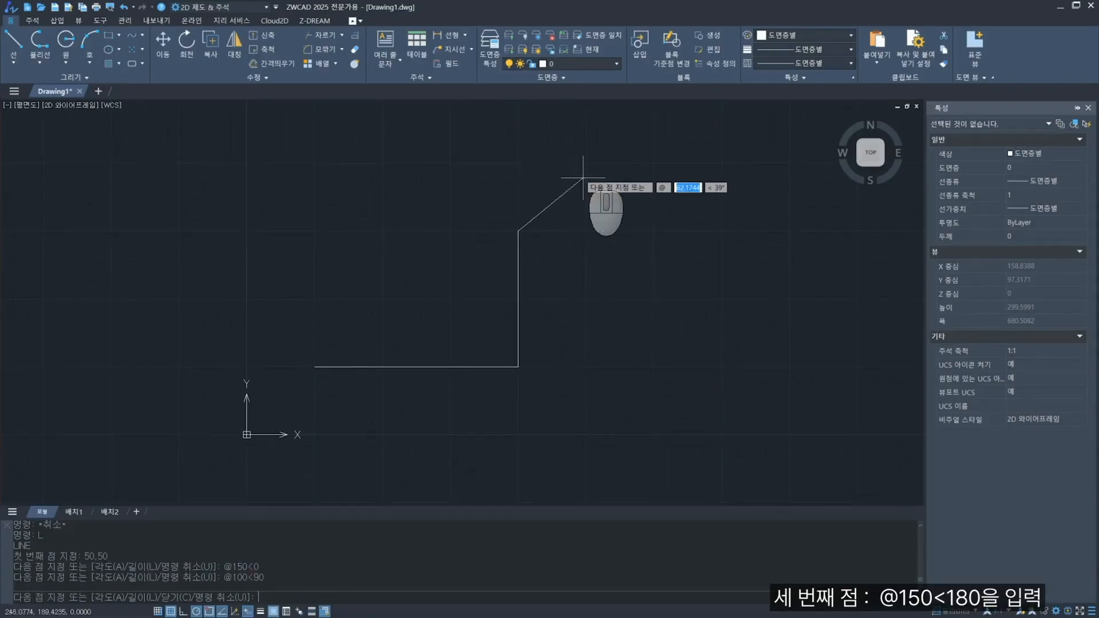
text(150)
key(Tab)
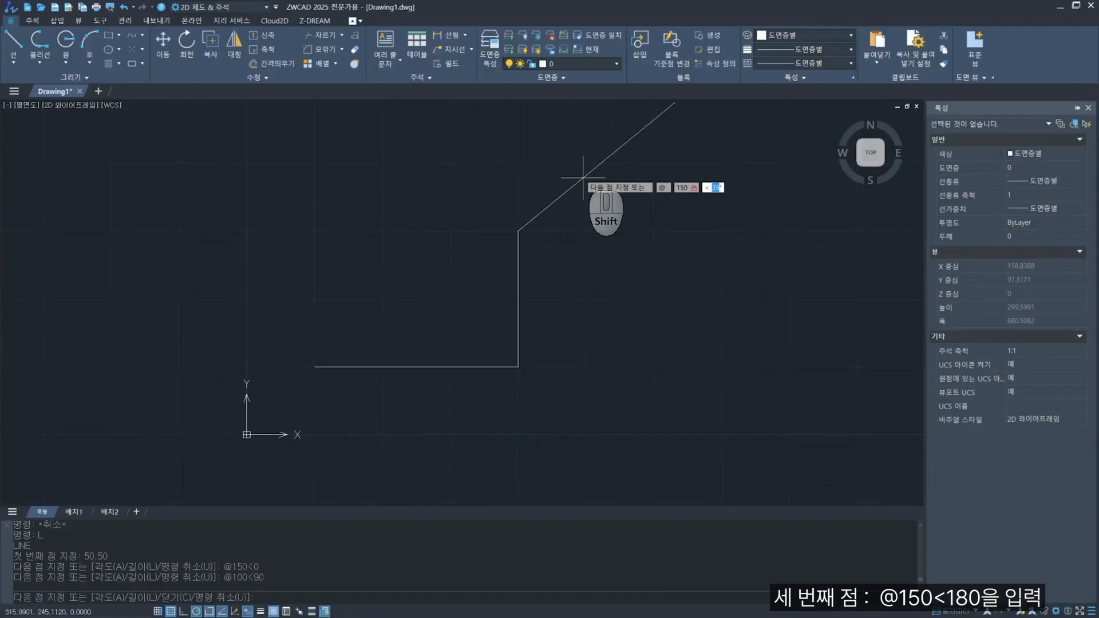
text(180)
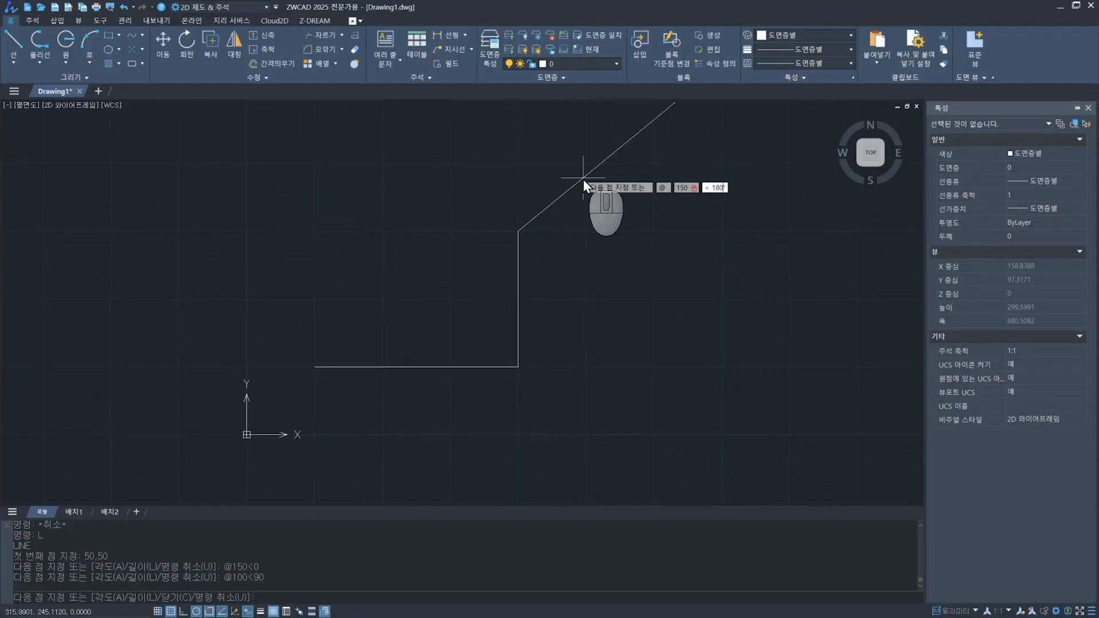
key(Return)
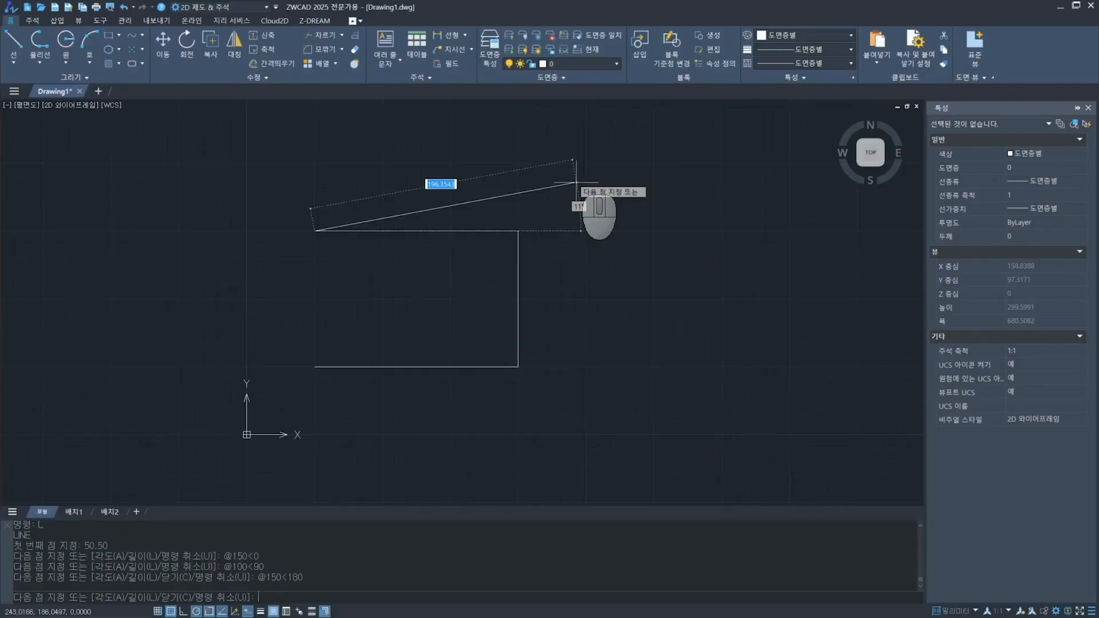
text(@100)
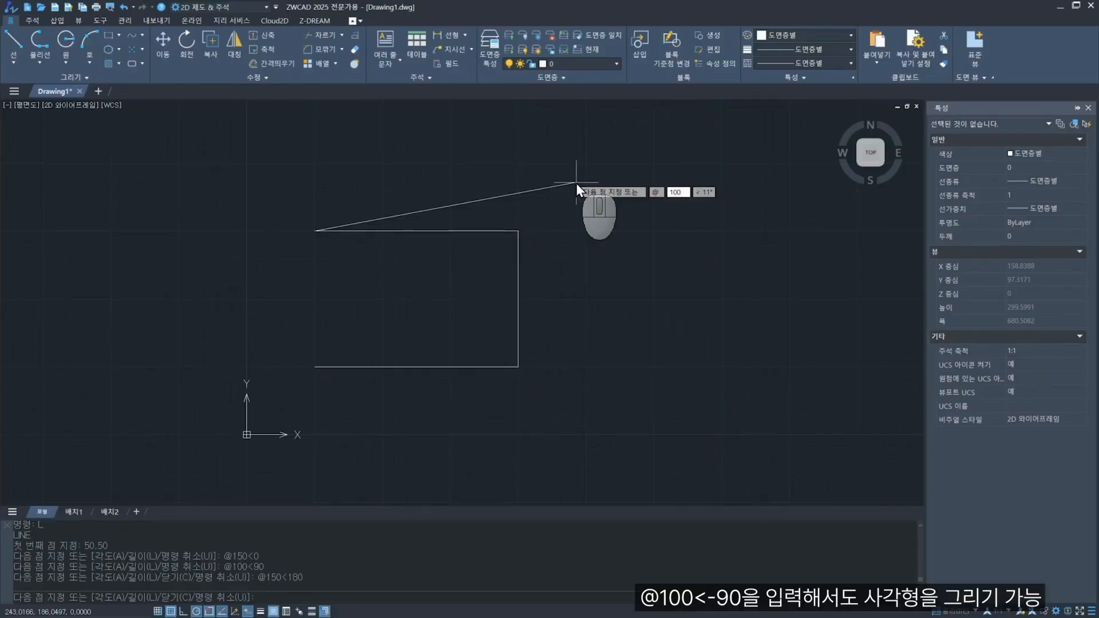
text(<-90°)
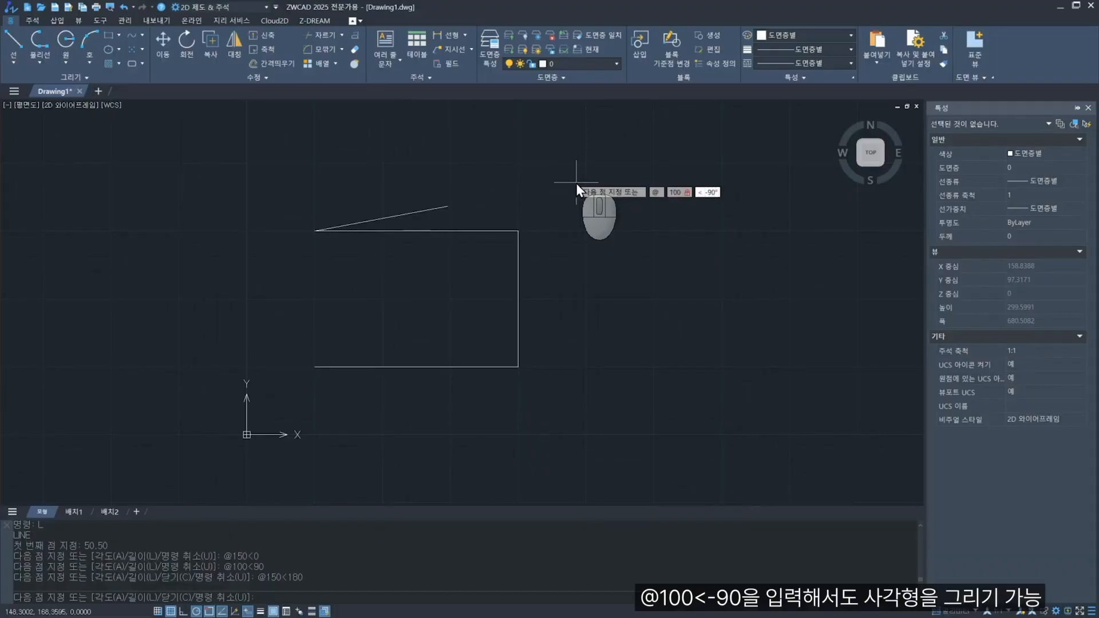
key(Return)
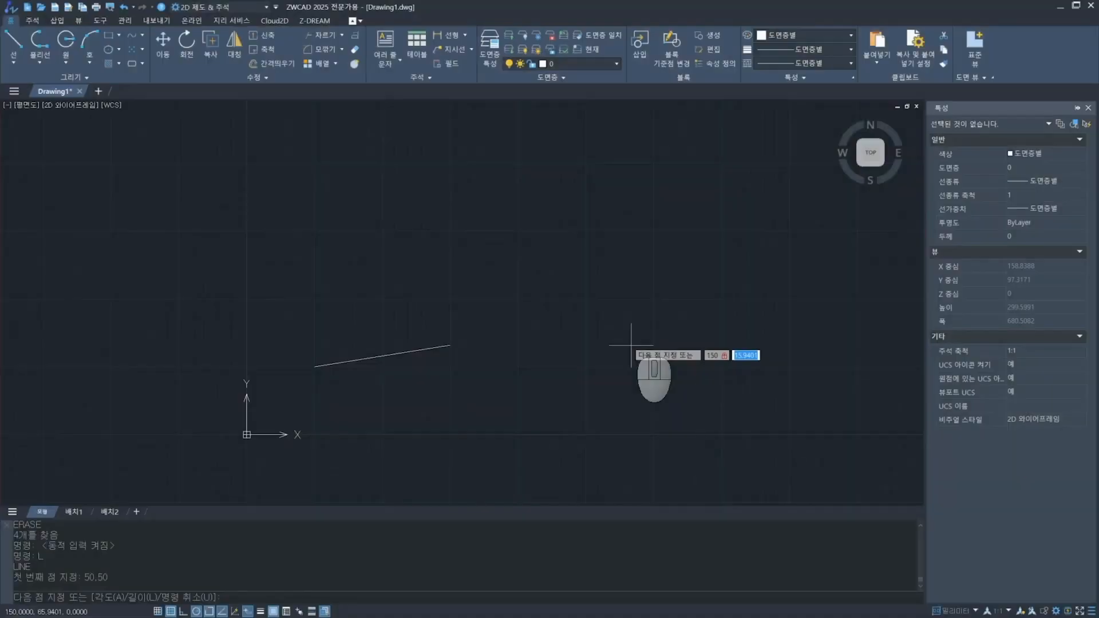
Specify the next point of the line started at 50,50 as 150,0 with dynamic input on.
text(0)
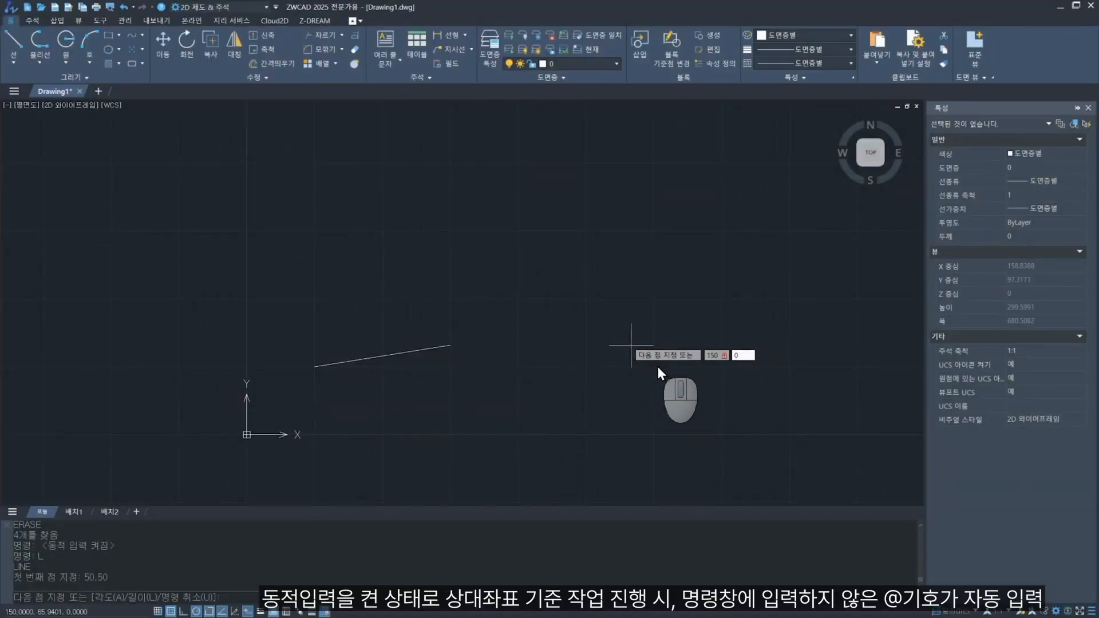
key(Return)
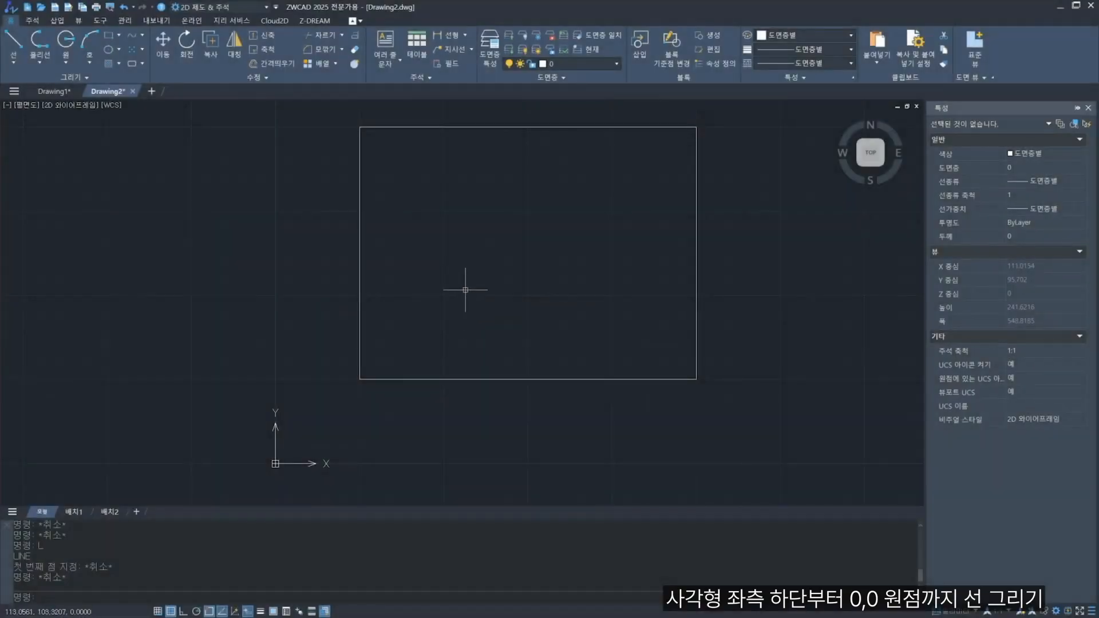
Draw a line from the rectangle's lower-left corner to the drawing origin with the absolute coordinate #0,0.
text(L)
key(Return)
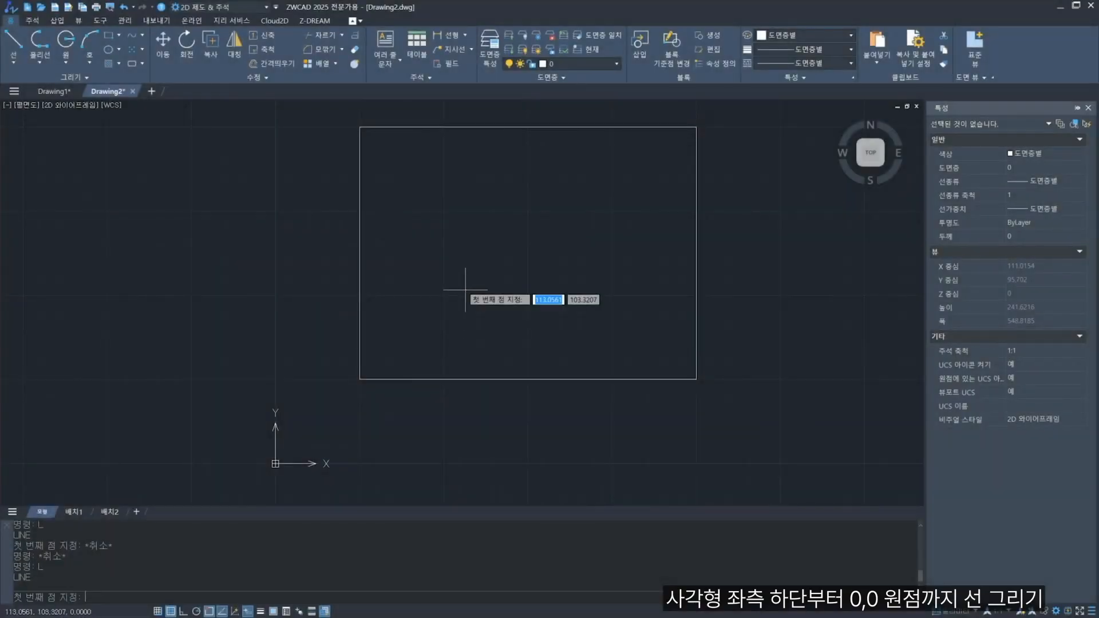
click(359, 379)
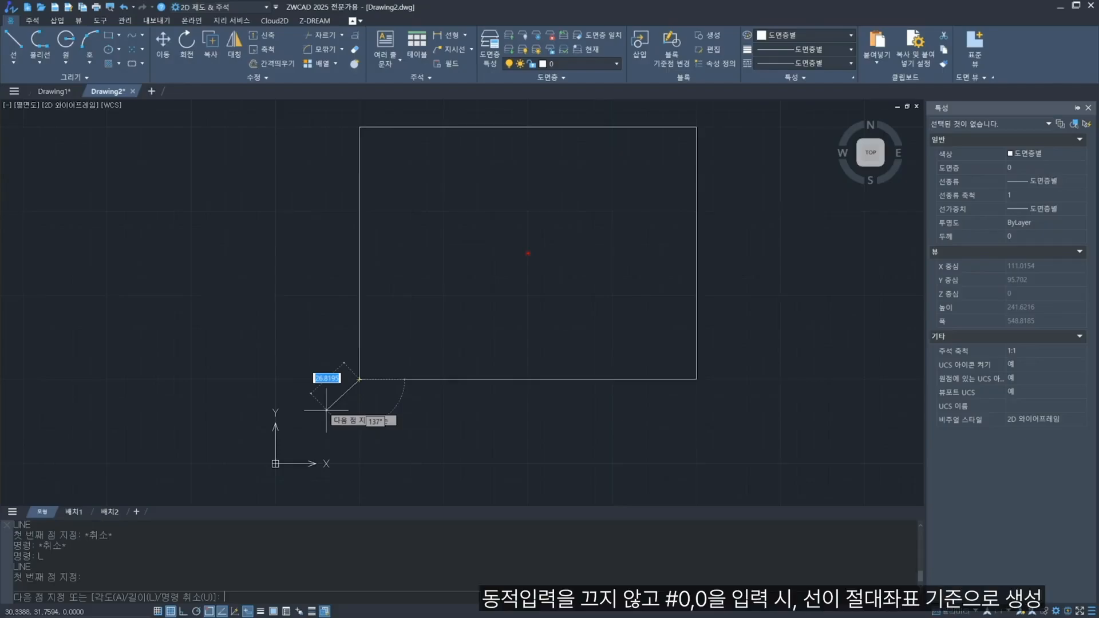
text(#)
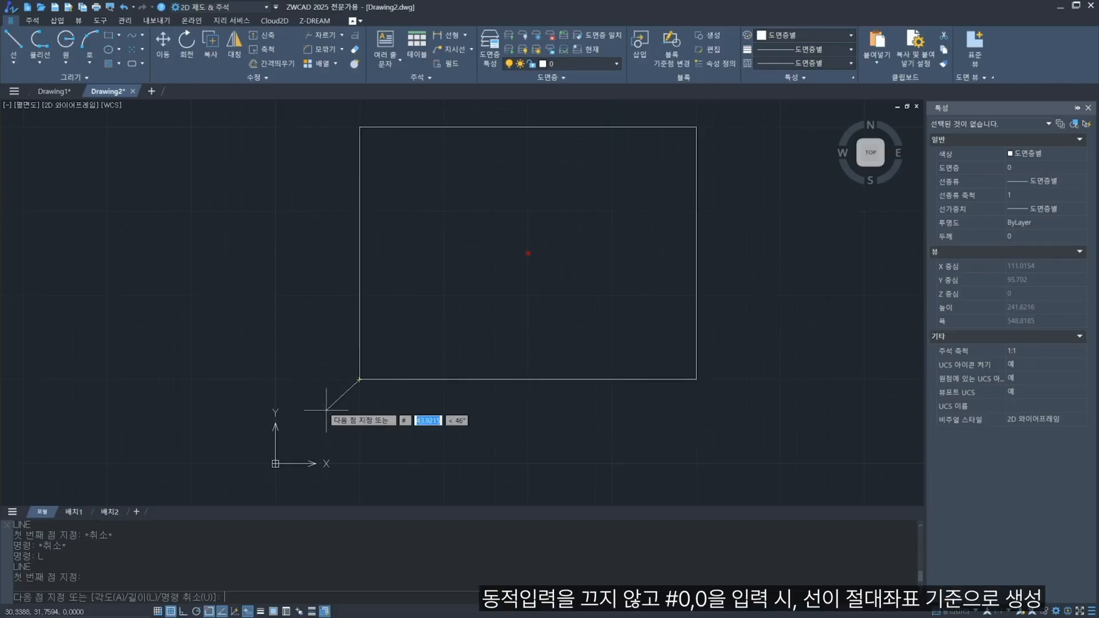
text(0,)
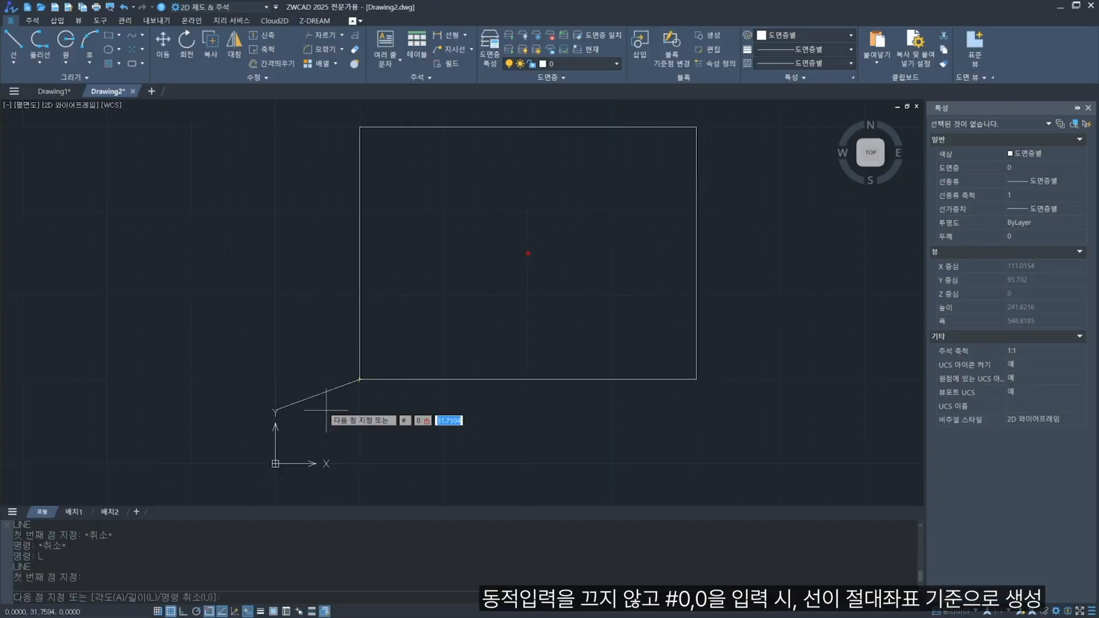
text(0)
key(Return)
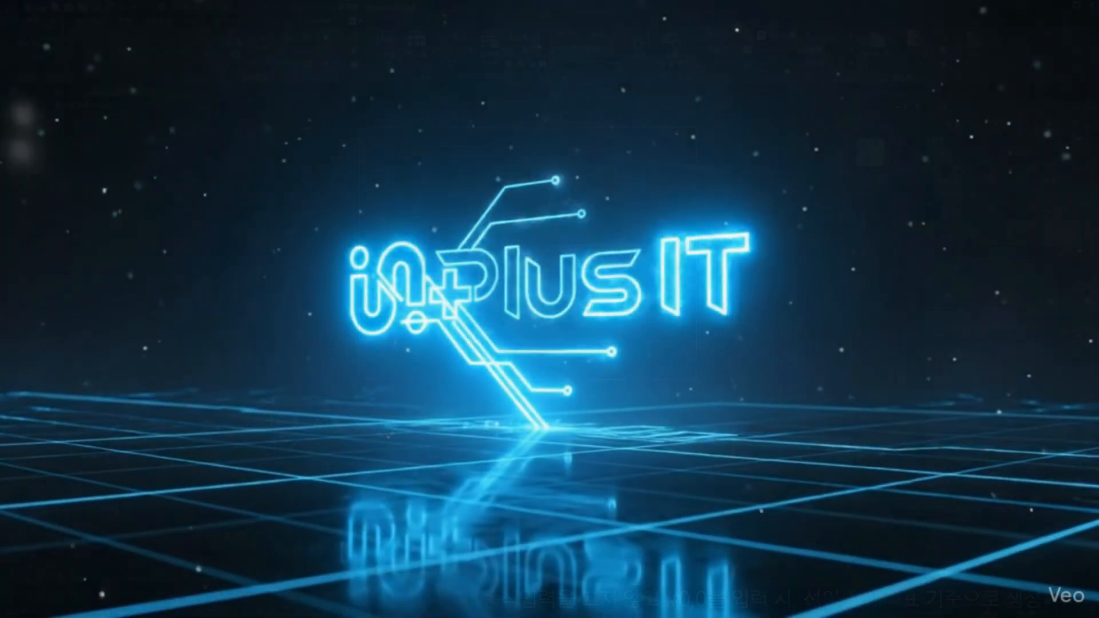